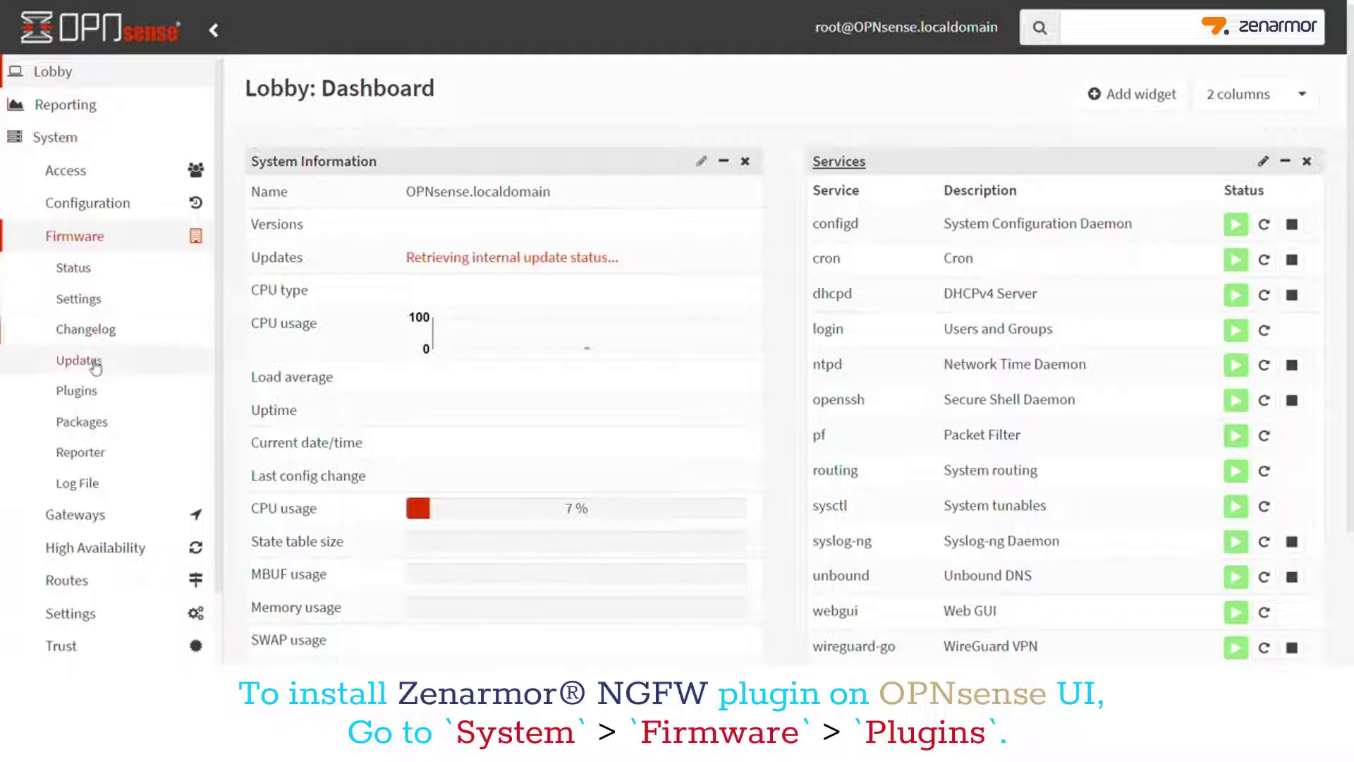
Find the os-sunnyvalley vendor repository plugin in the firmware plugins with the filter "sunny" and install it.
click(93, 390)
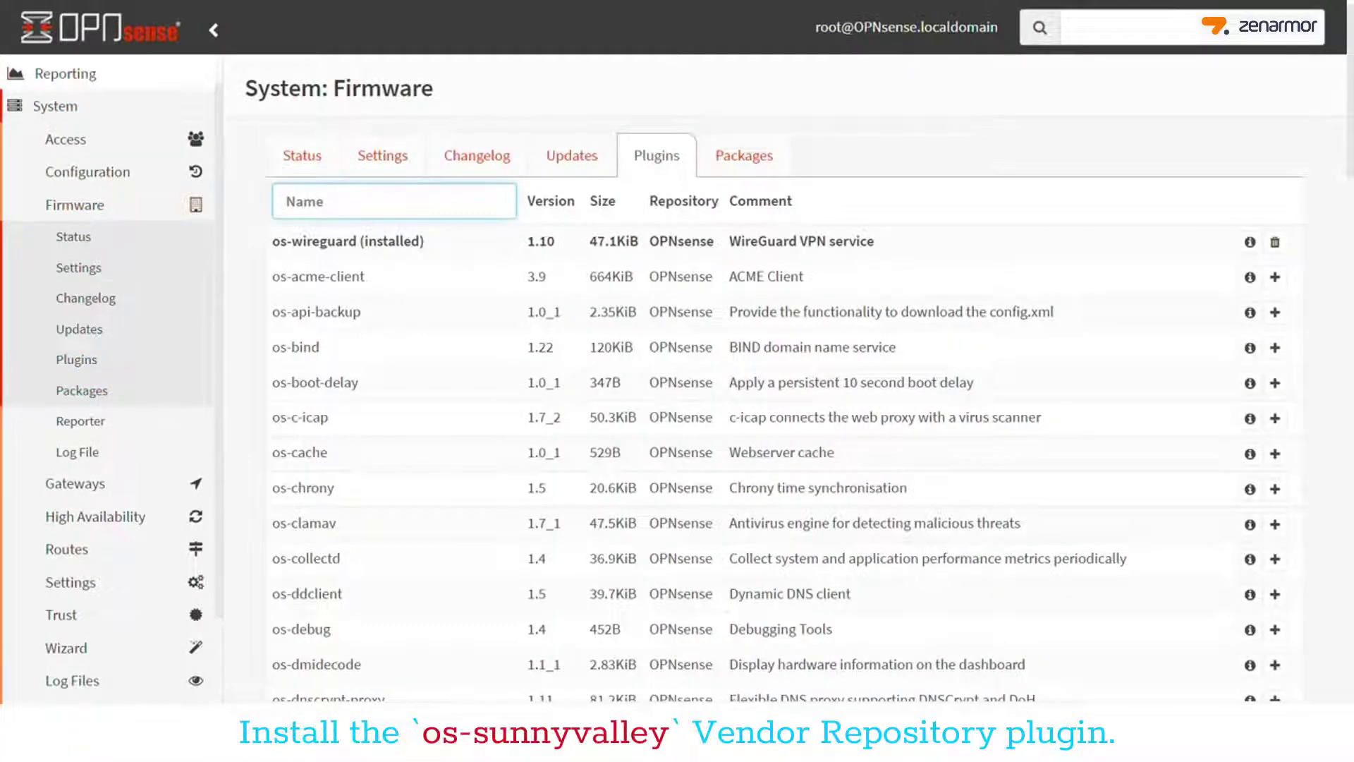
text(sunny)
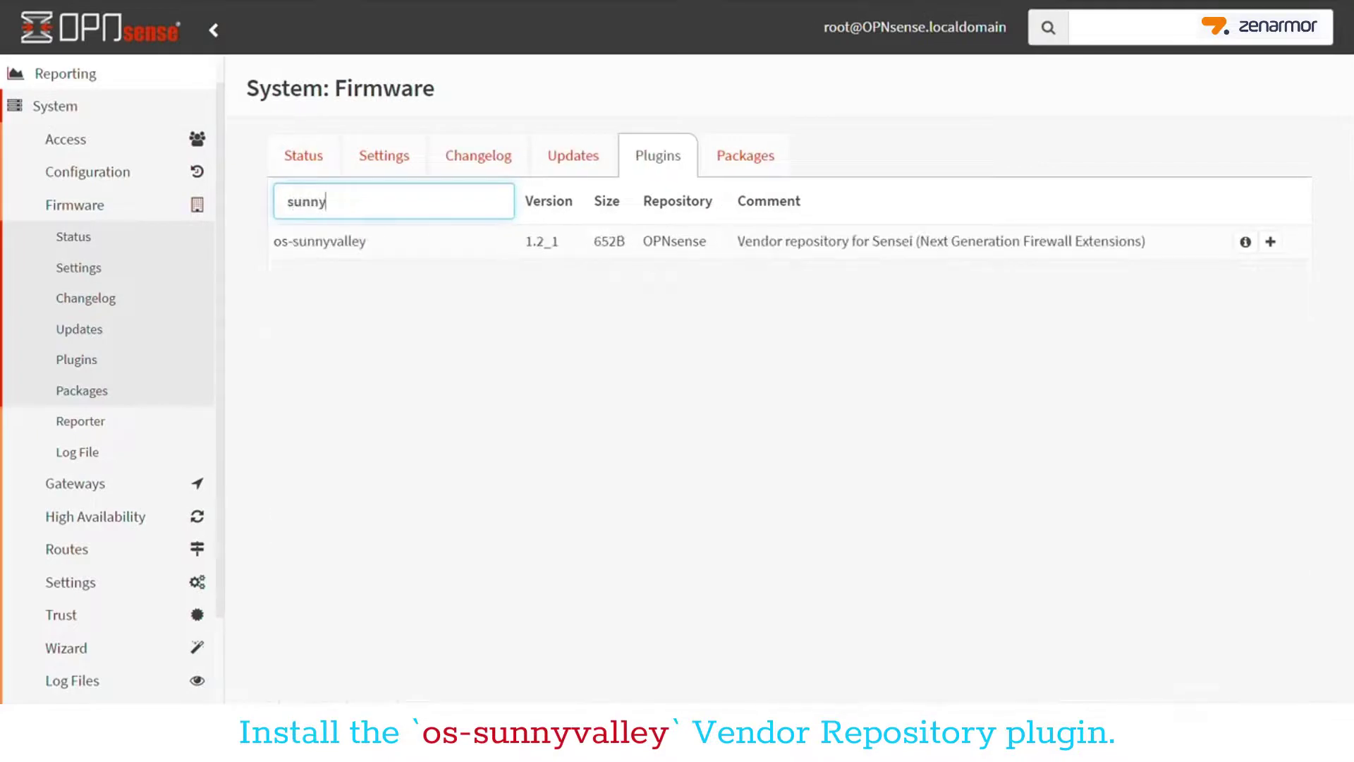
drag(381, 247, 1090, 242)
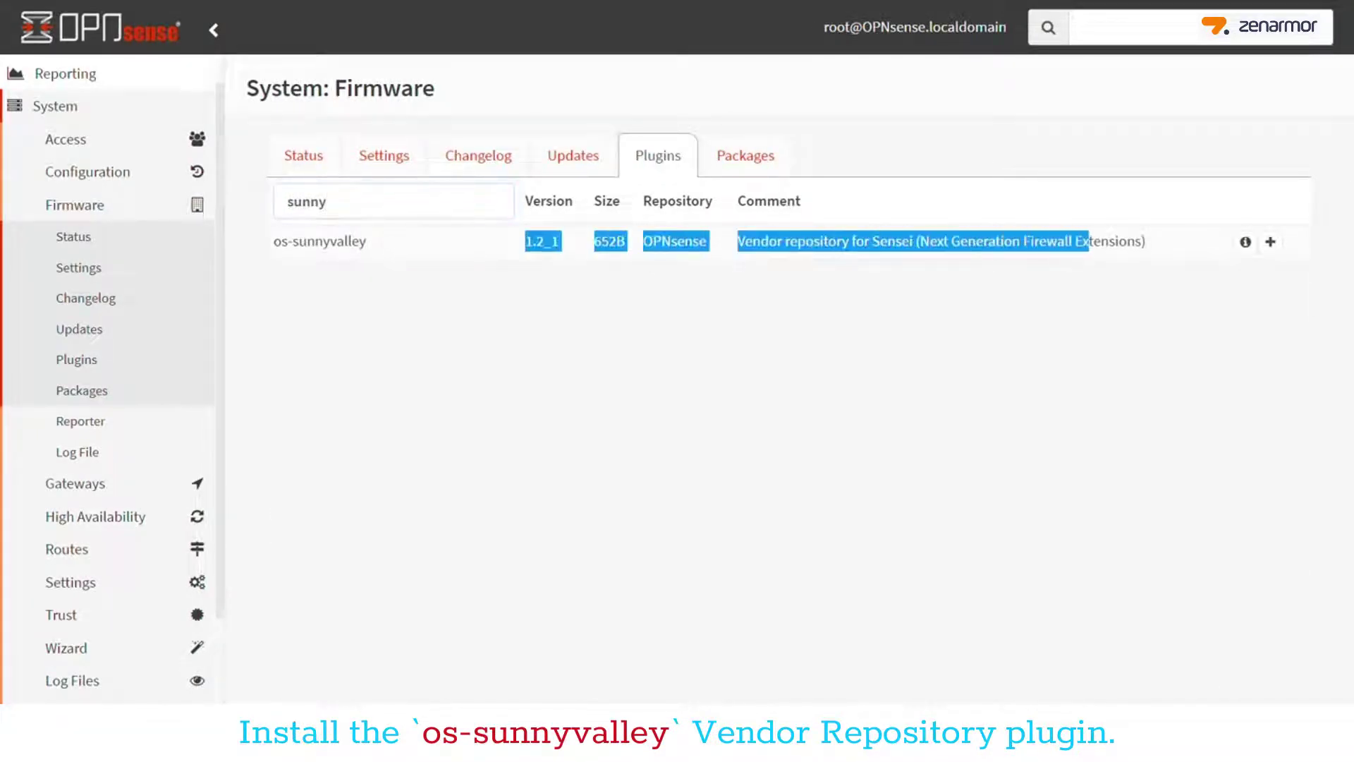
click(1270, 243)
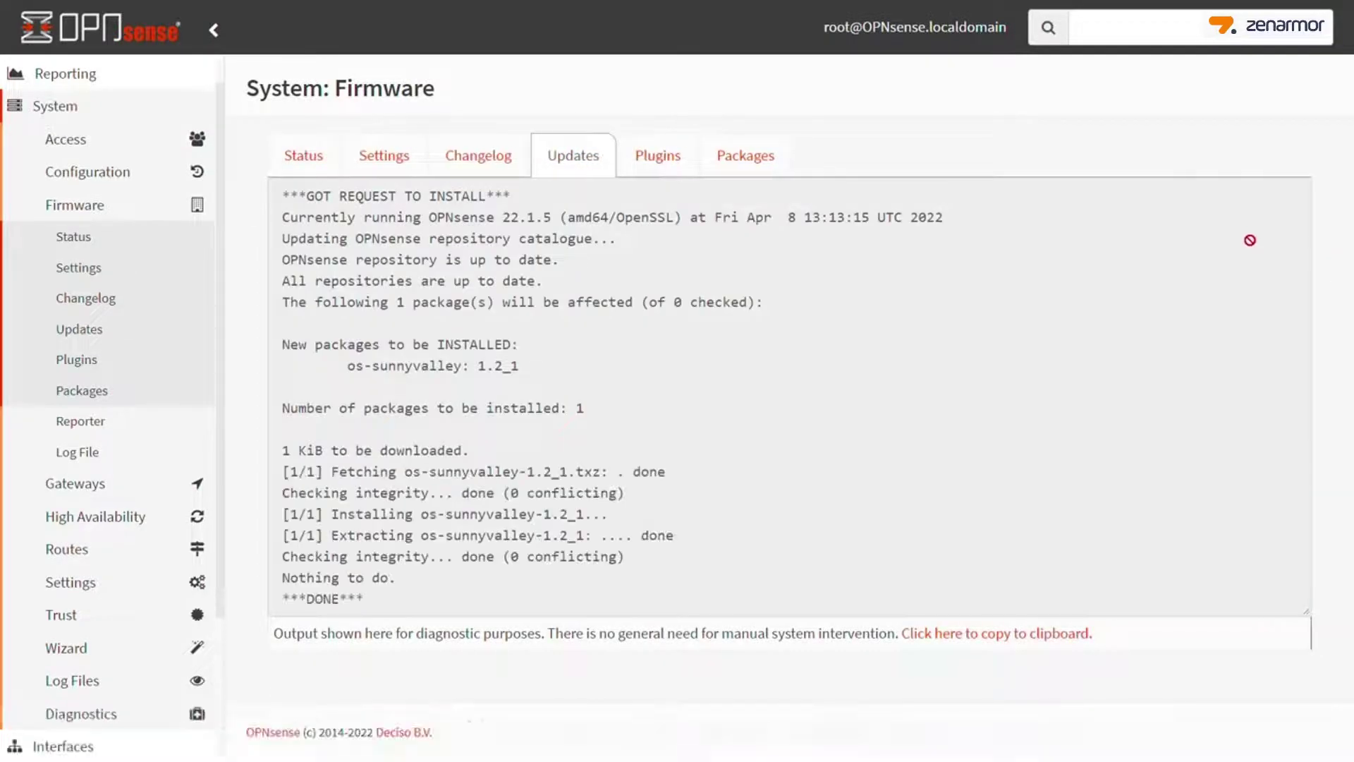
Filter the firmware plugins for "sensei", review the os-sensei plugin's details, and install it as third-party software.
click(656, 156)
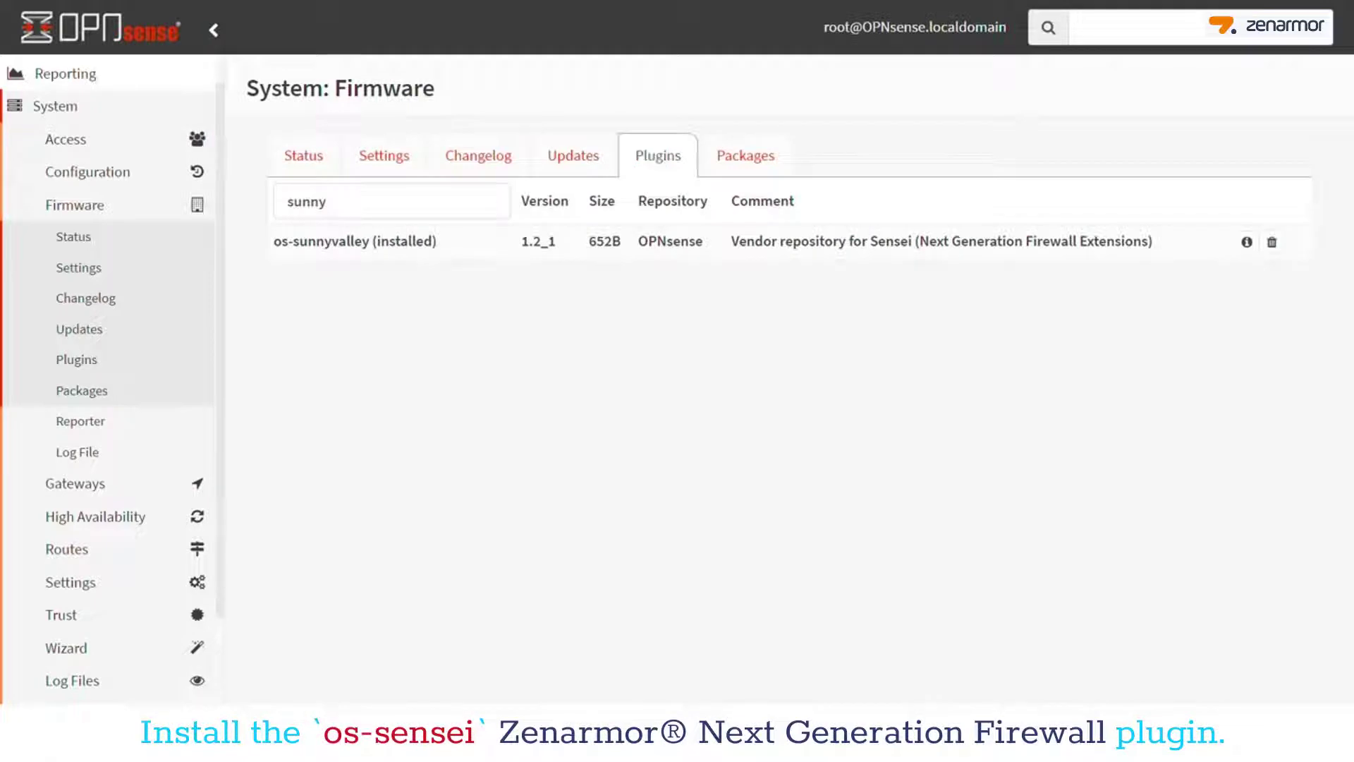
double_click(267, 205)
text(sen)
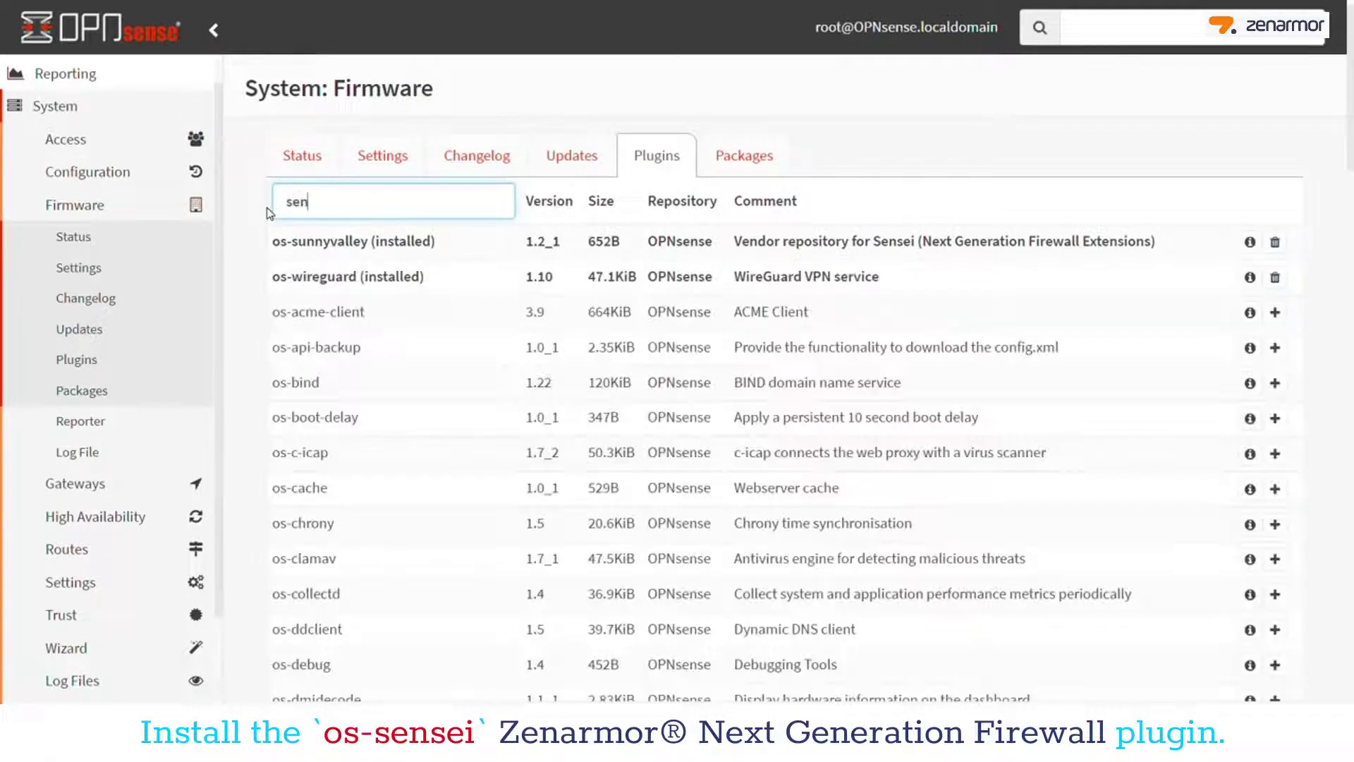
text(sei)
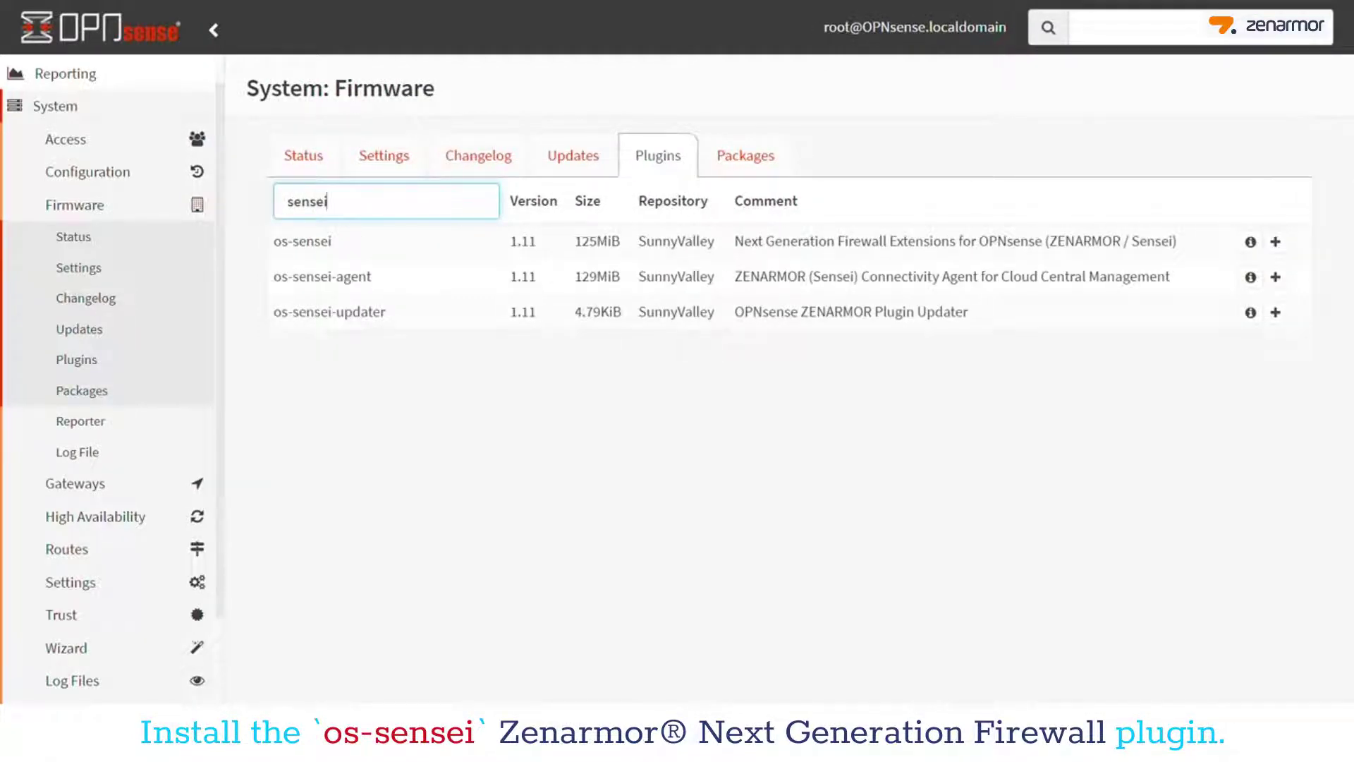
click(1251, 242)
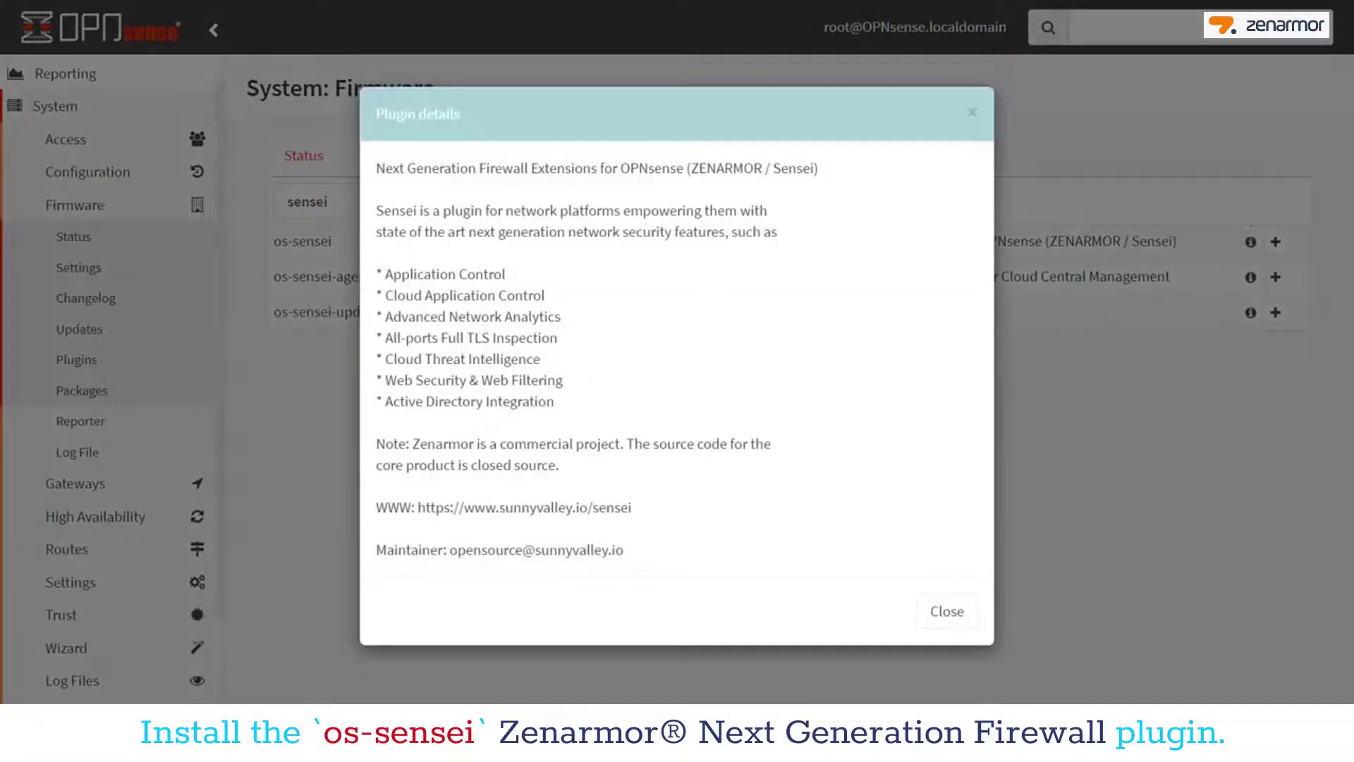
click(964, 616)
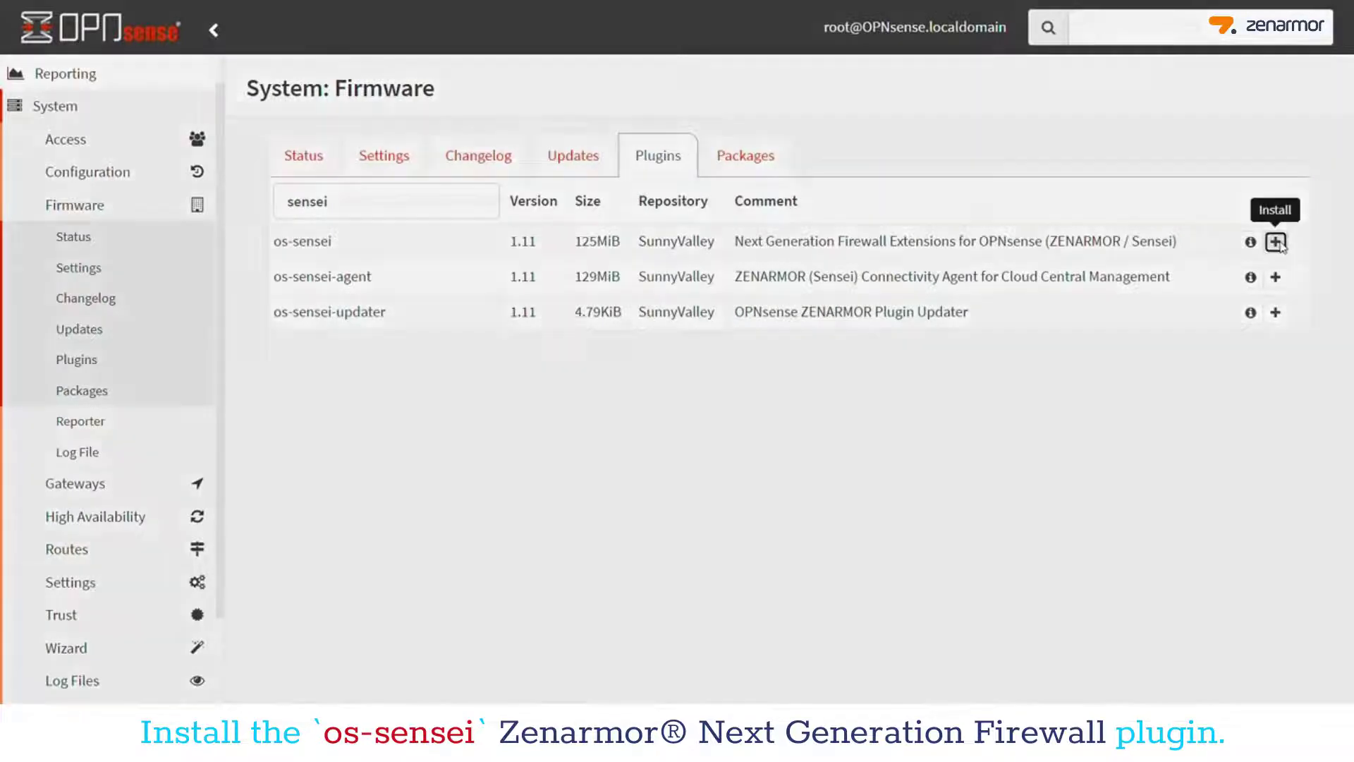
click(1279, 243)
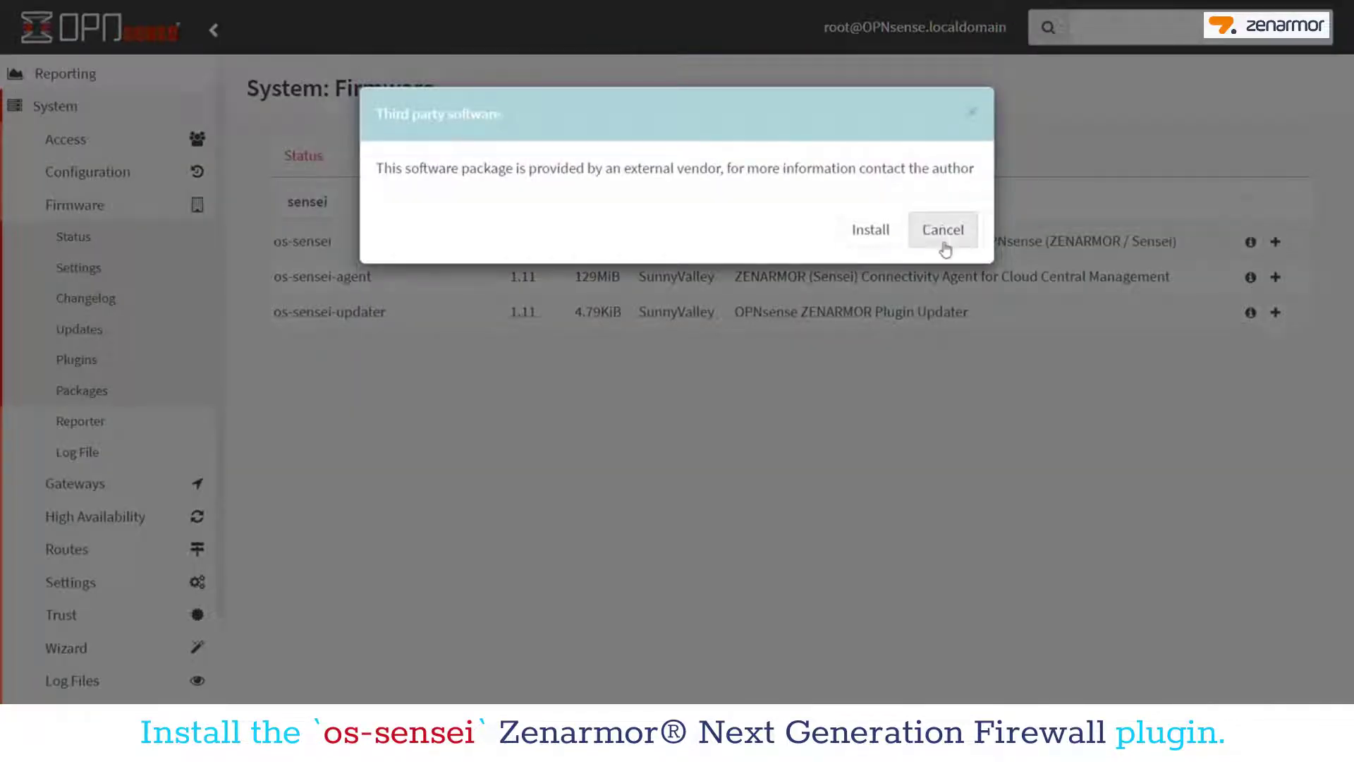
click(889, 235)
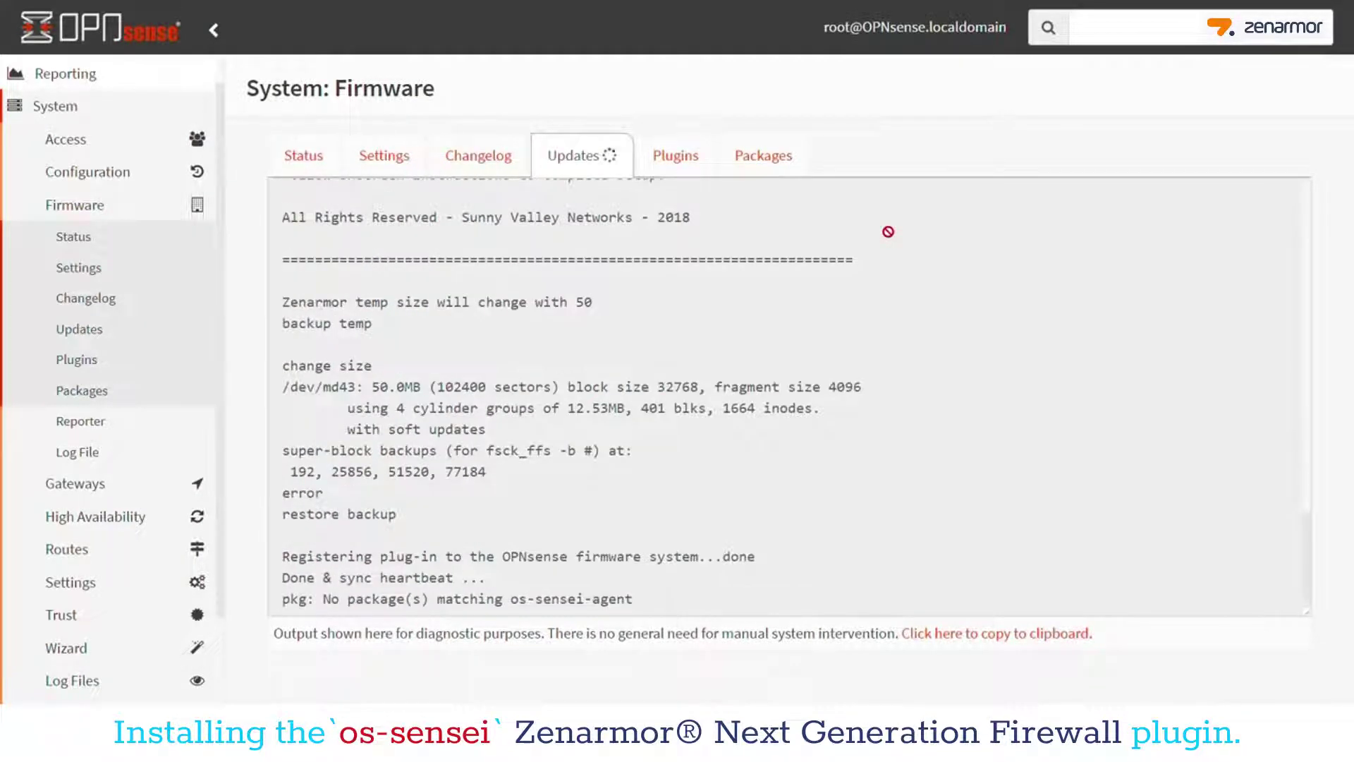
Check the installation status of the sensei plugins in the firmware plugin list.
click(675, 165)
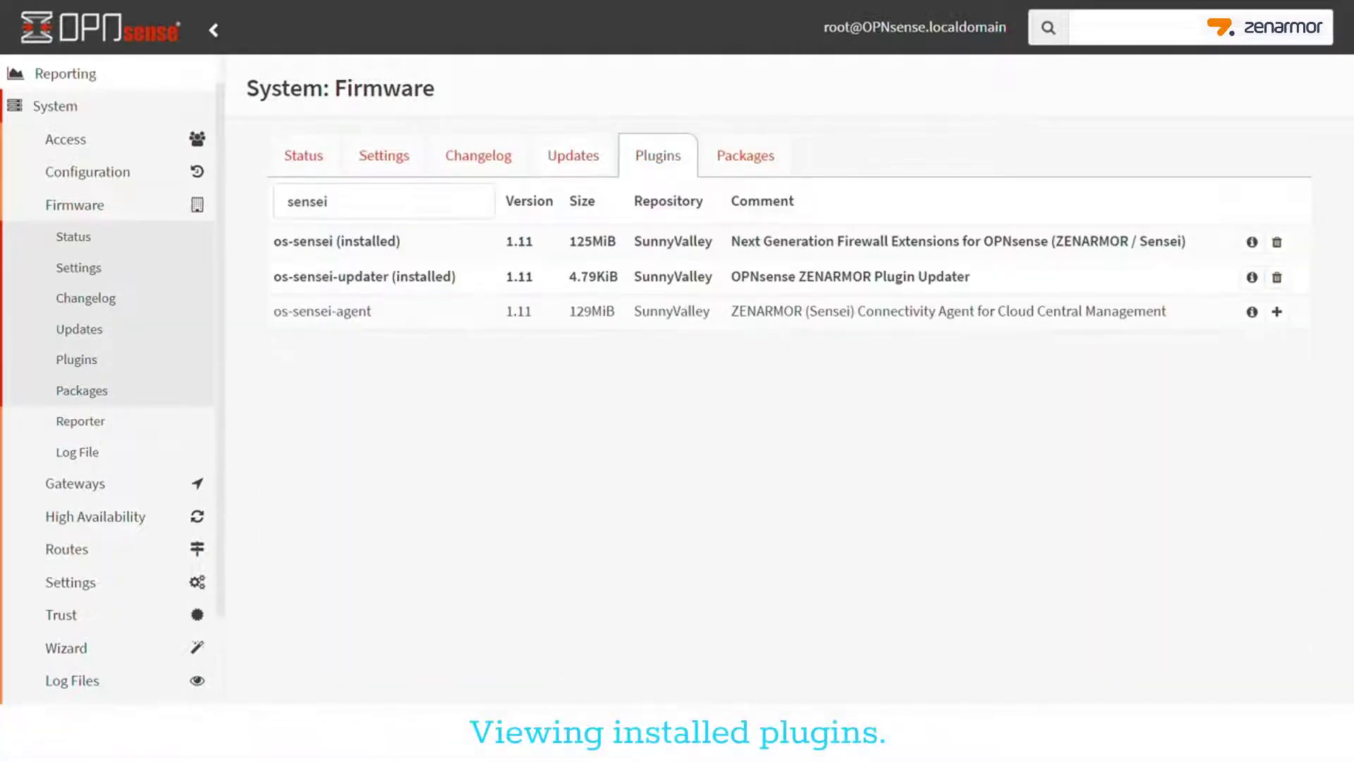
drag(275, 252, 475, 284)
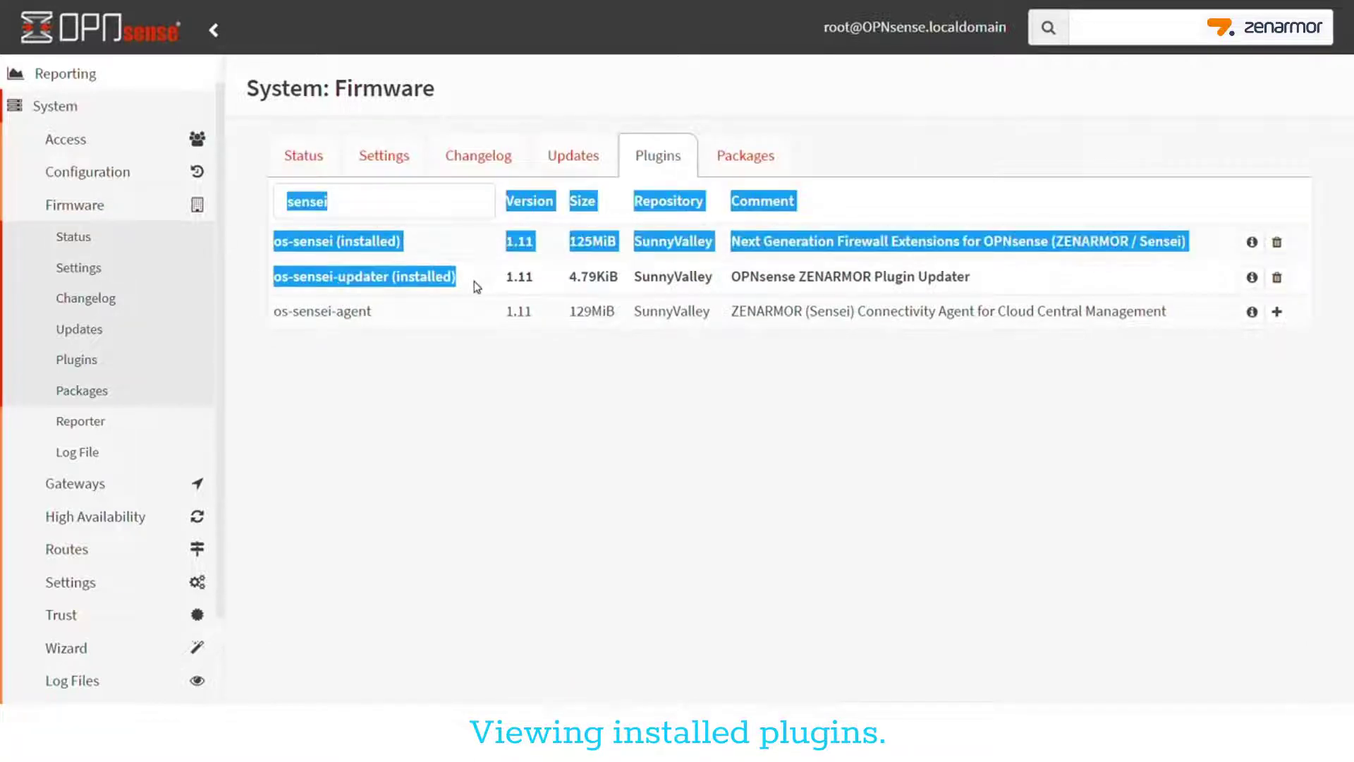
click(481, 302)
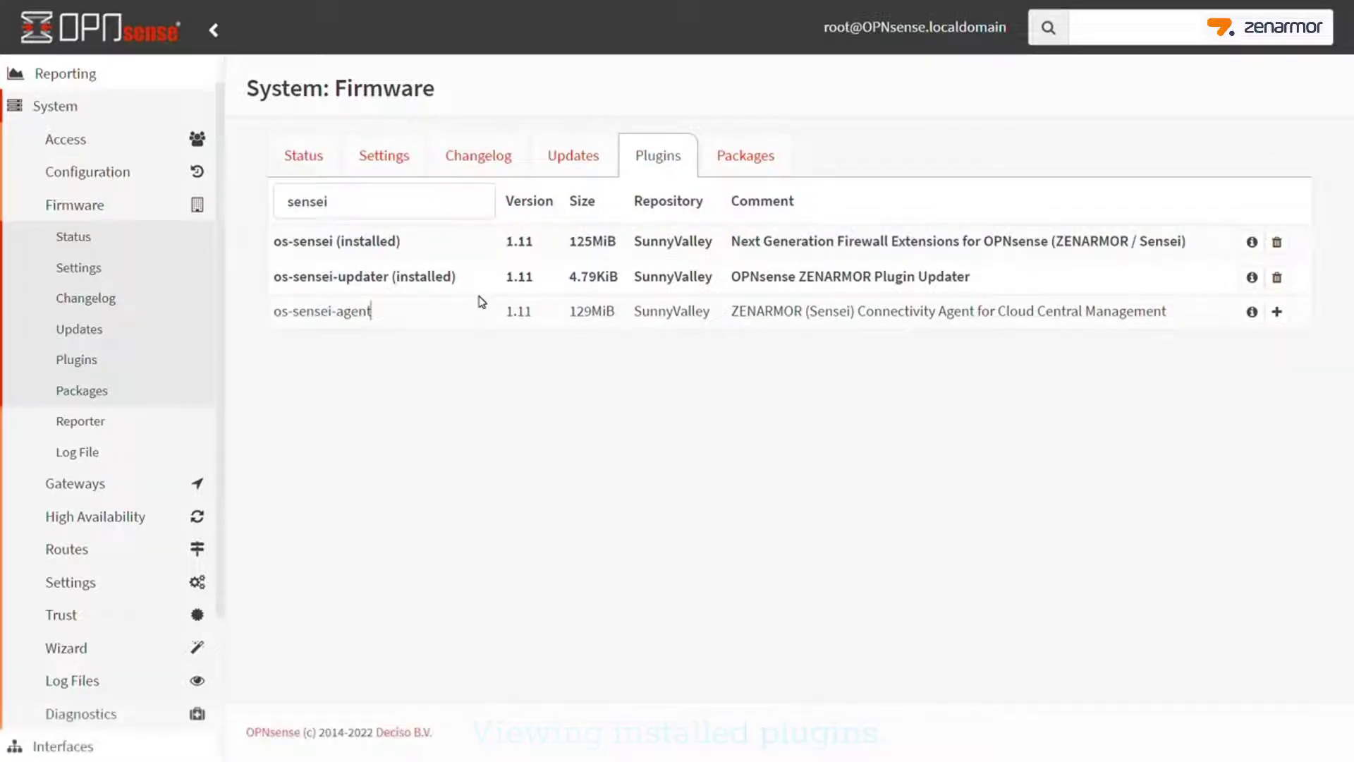
Refresh the web interface, open the Zenarmor setup wizard, and agree to the Terms of Service and Privacy Policy to proceed.
click(98, 47)
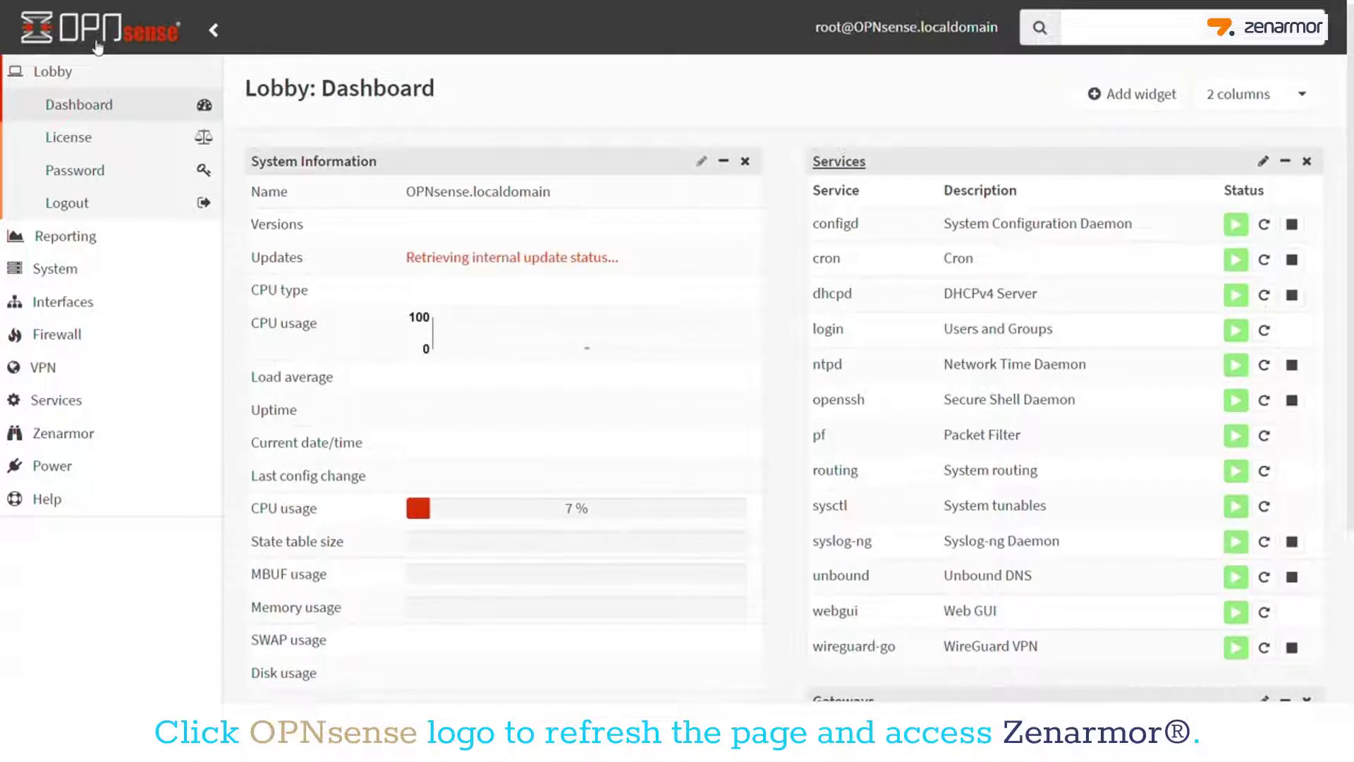
click(81, 437)
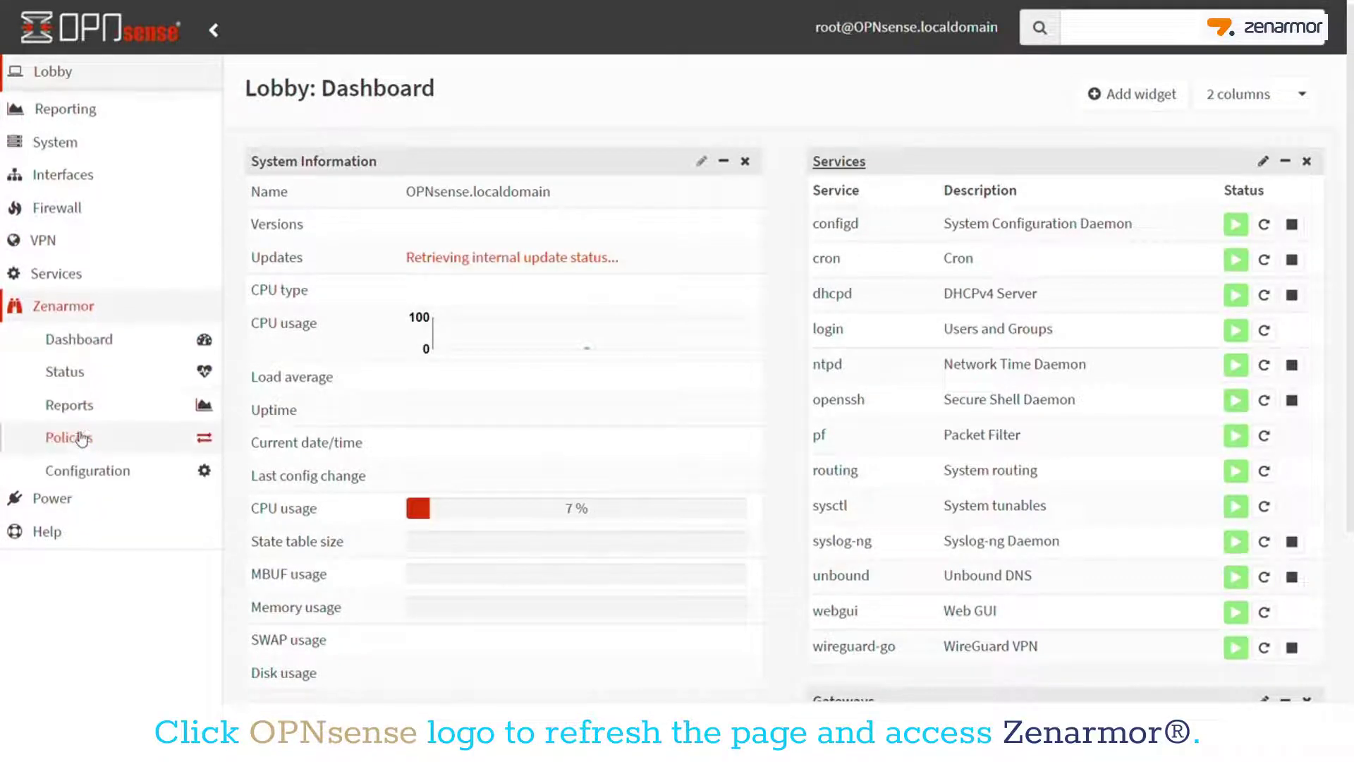
click(97, 338)
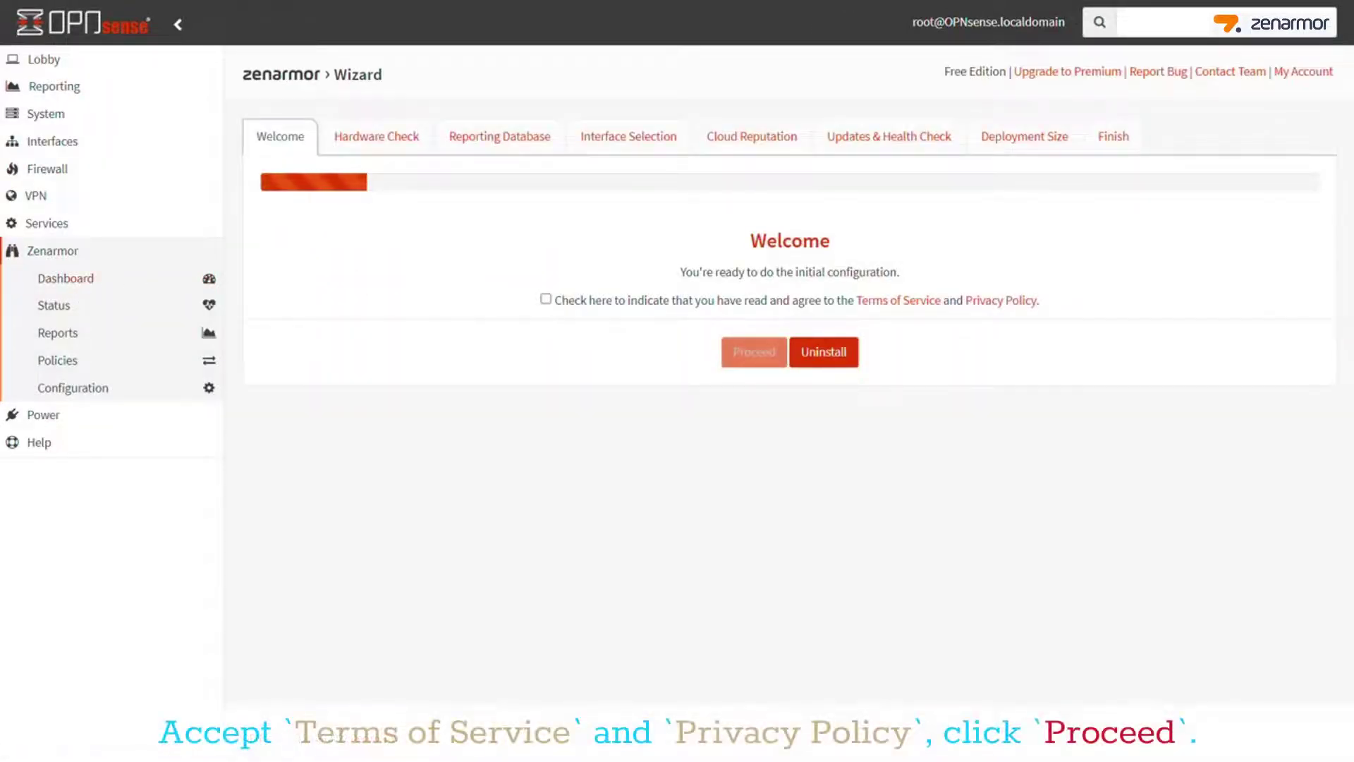
click(547, 301)
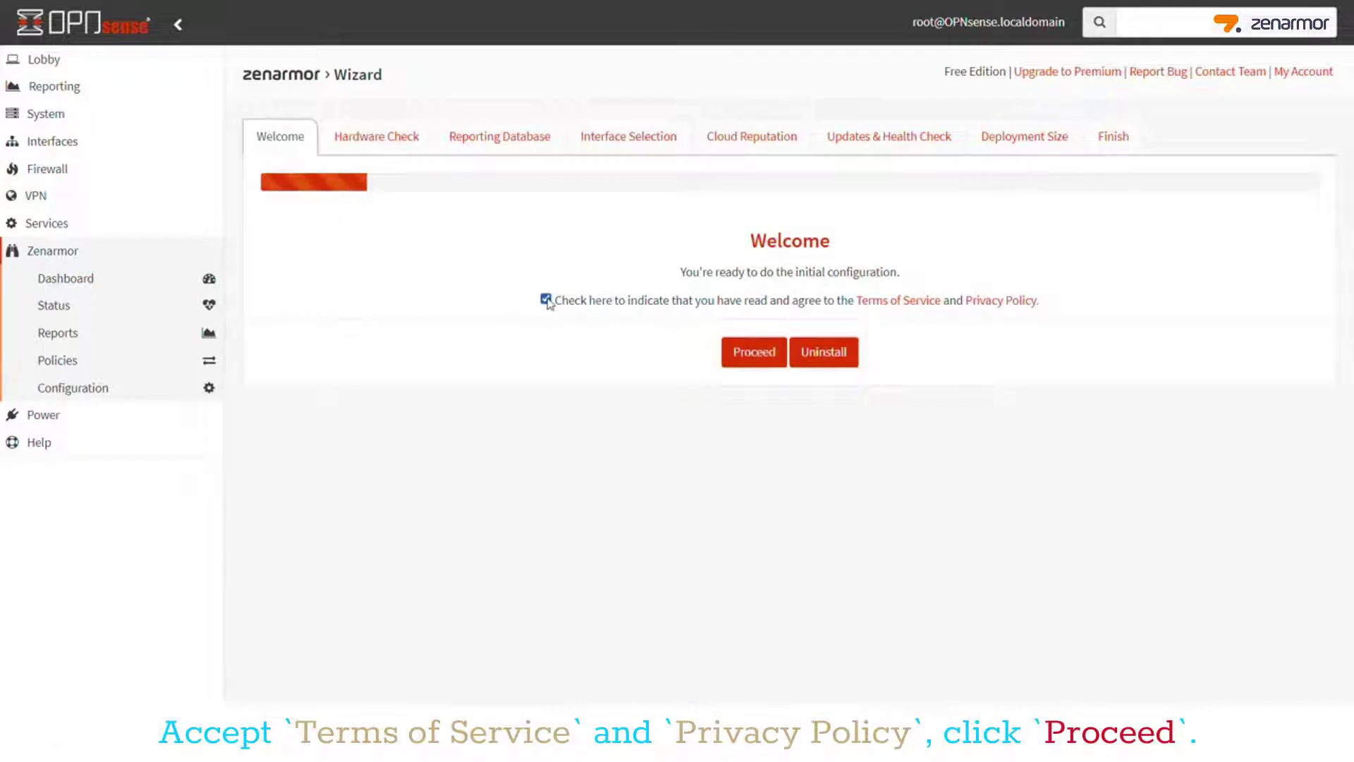
click(755, 350)
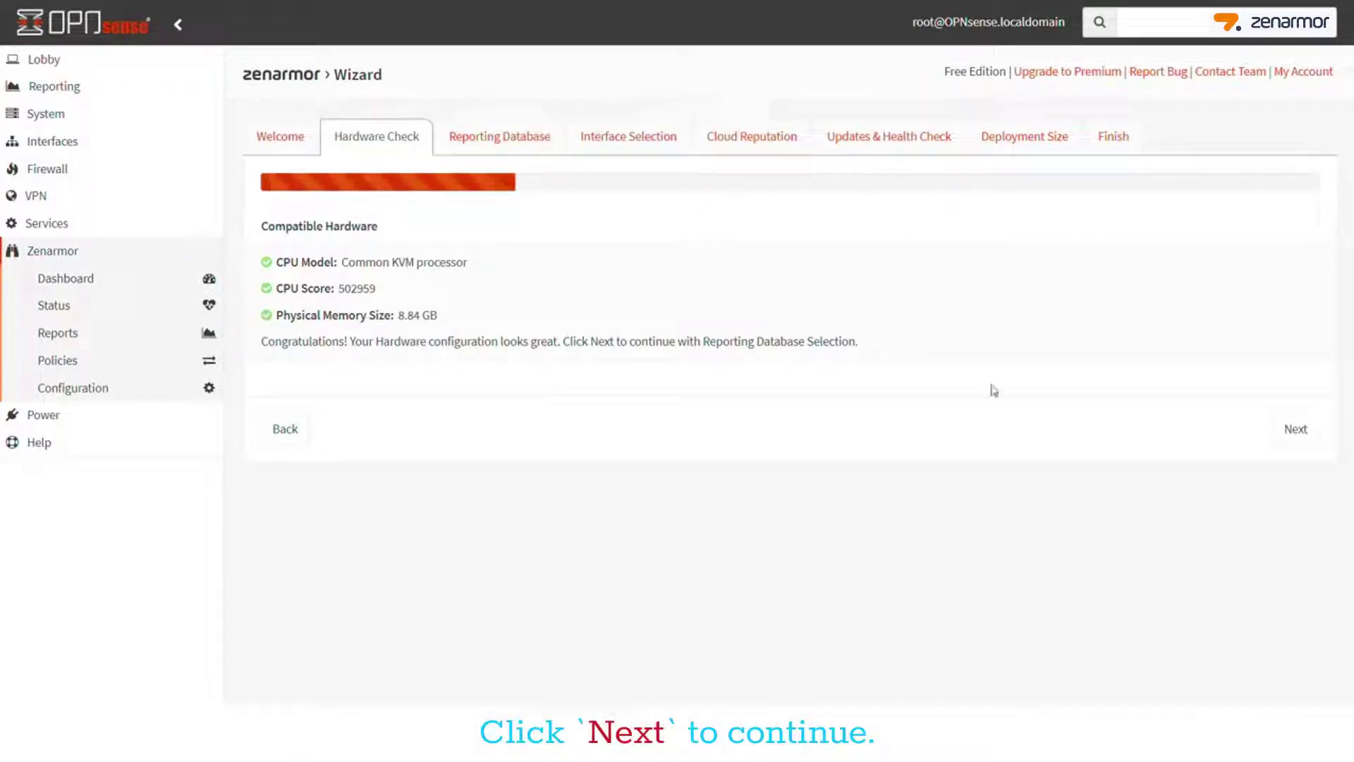
Continue past the hardware check and install a local Elasticsearch Database as Zenarmor's reporting database.
click(1295, 429)
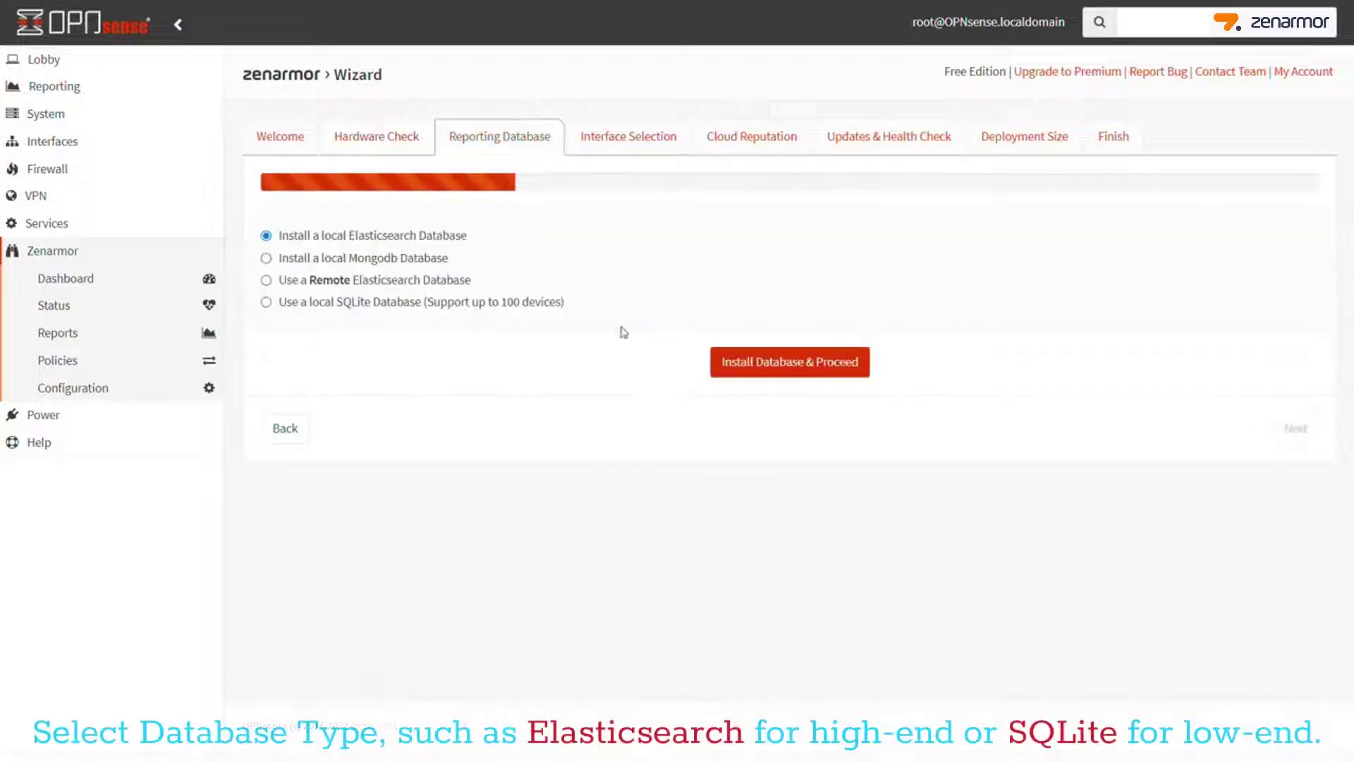
click(266, 280)
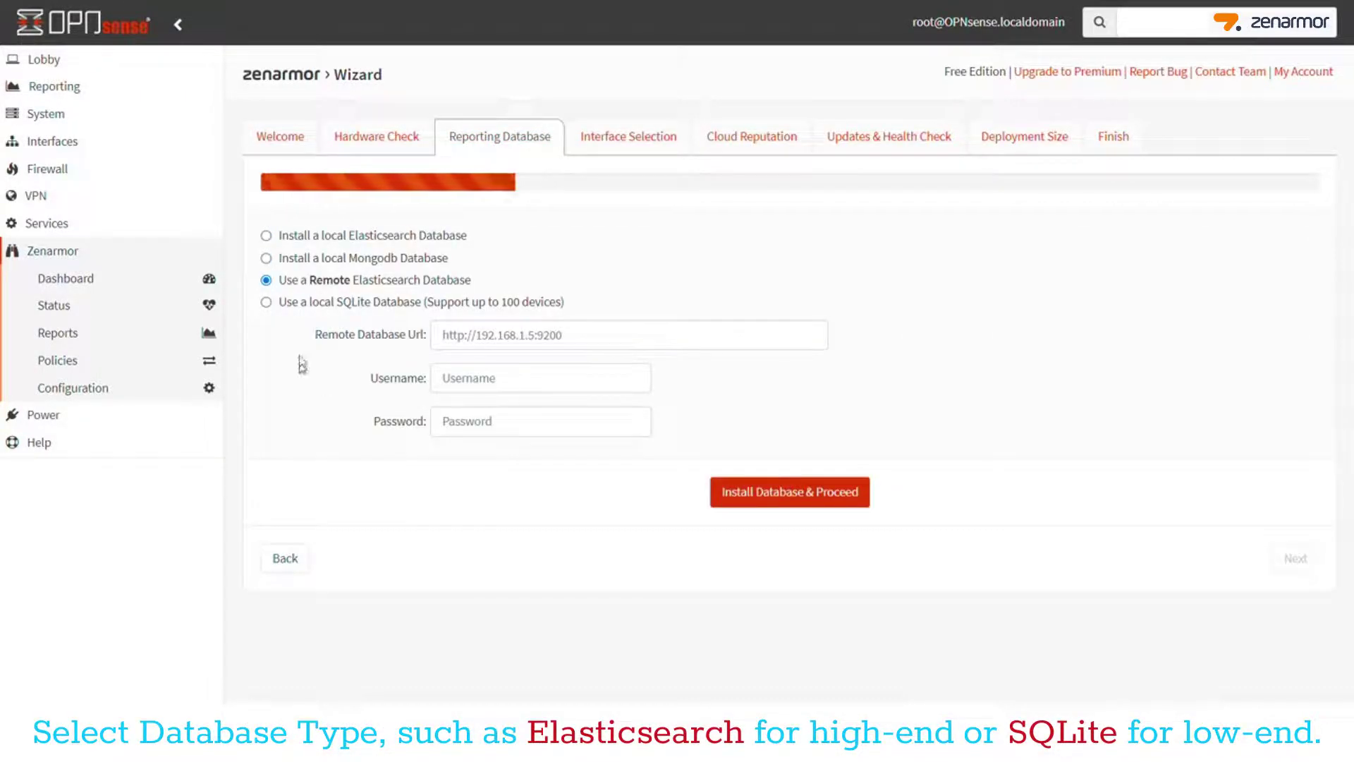
click(266, 302)
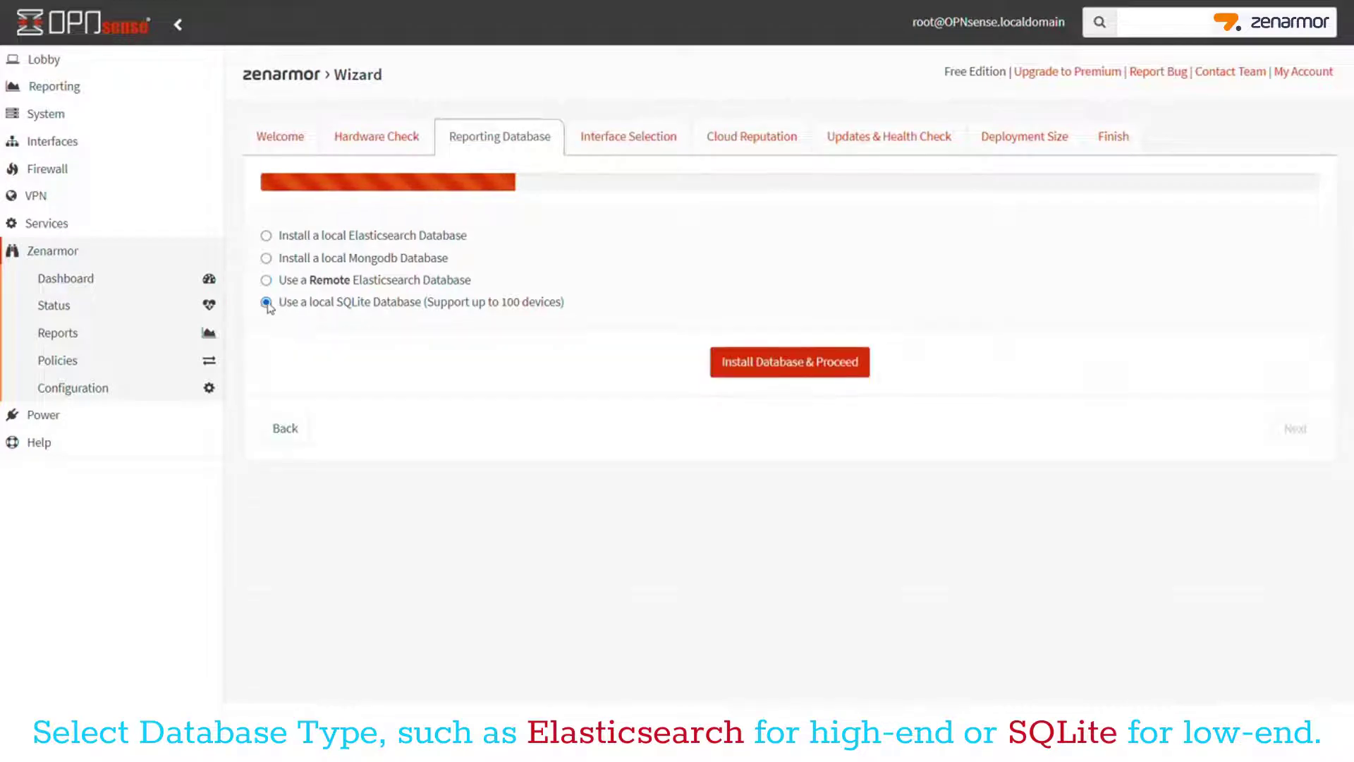
click(267, 236)
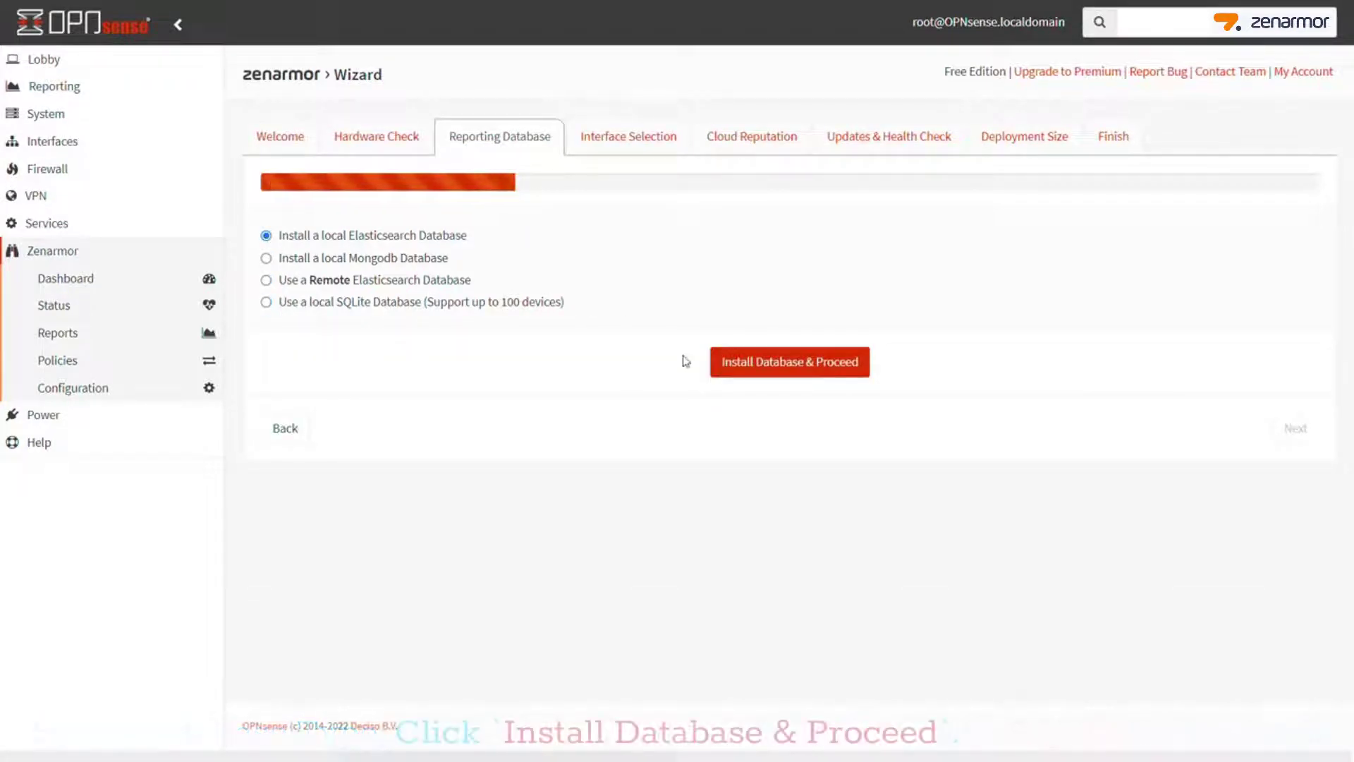
click(780, 367)
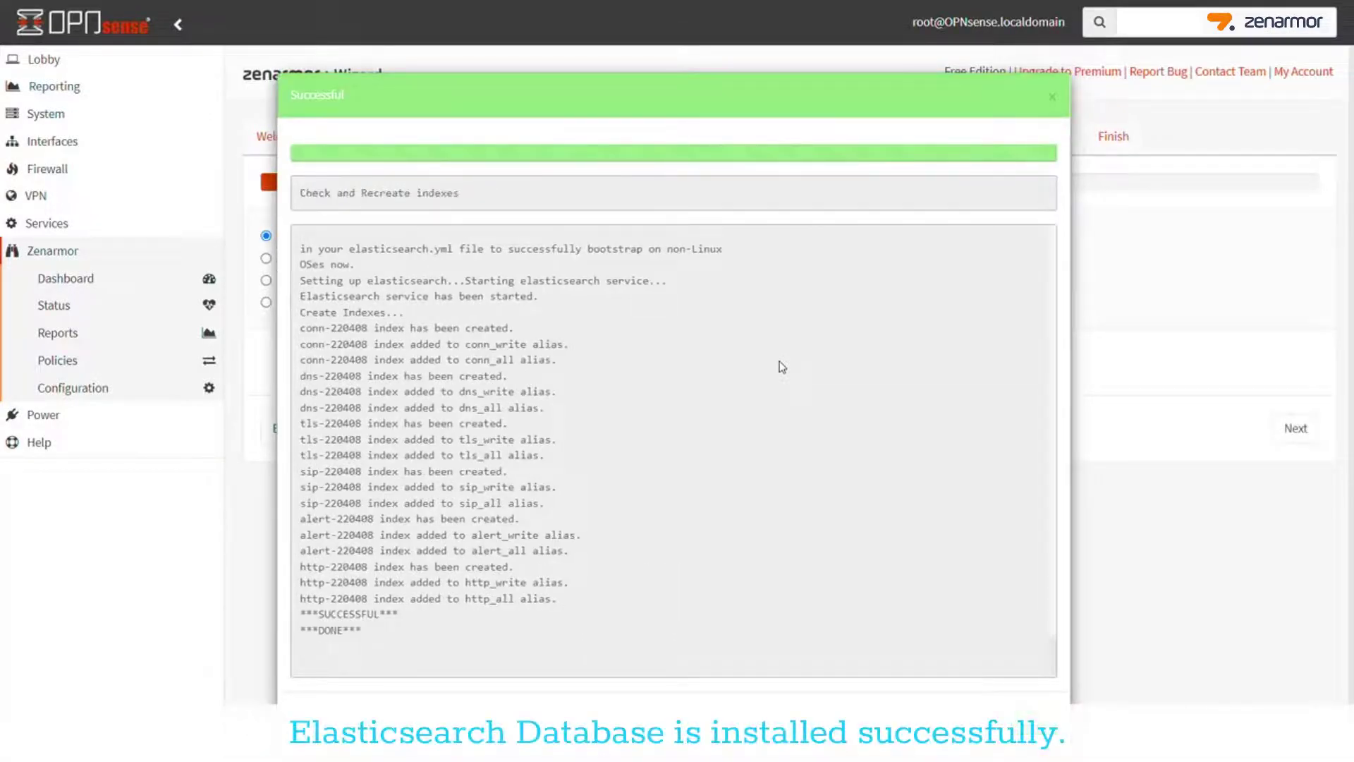
click(1031, 726)
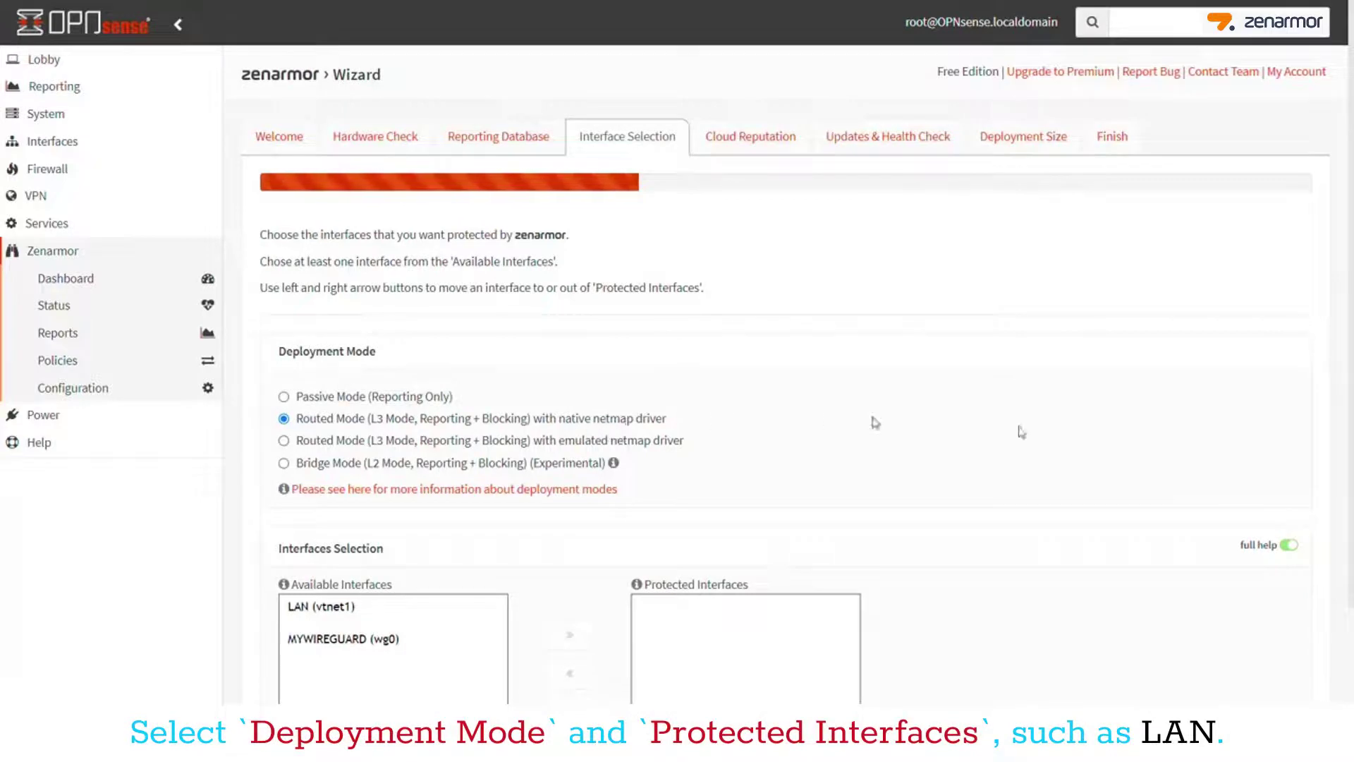
Add LAN (vtnet1) and MYWIREGUARD (wg0) to the protected interfaces, keeping Routed Mode with native netmap driver, and continue.
scroll(1267, 453, down, 3)
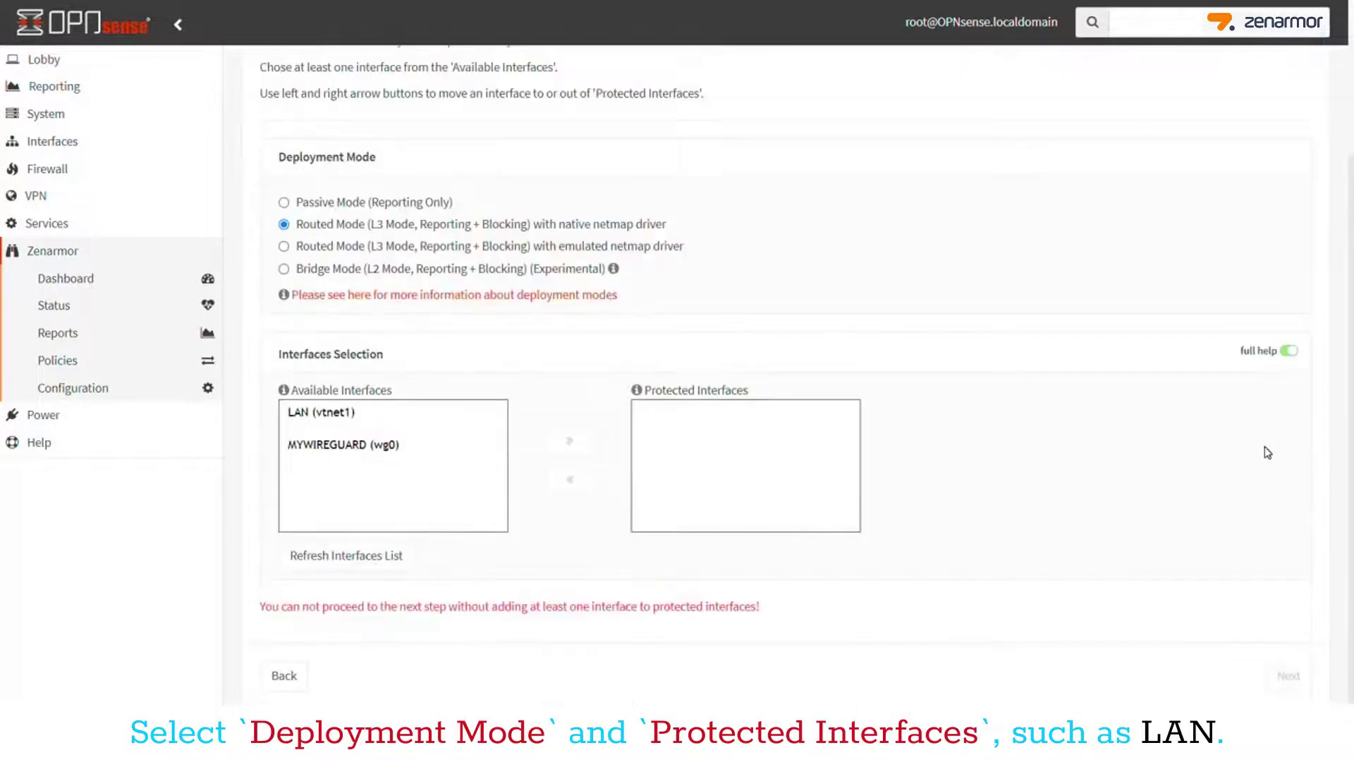
click(374, 418)
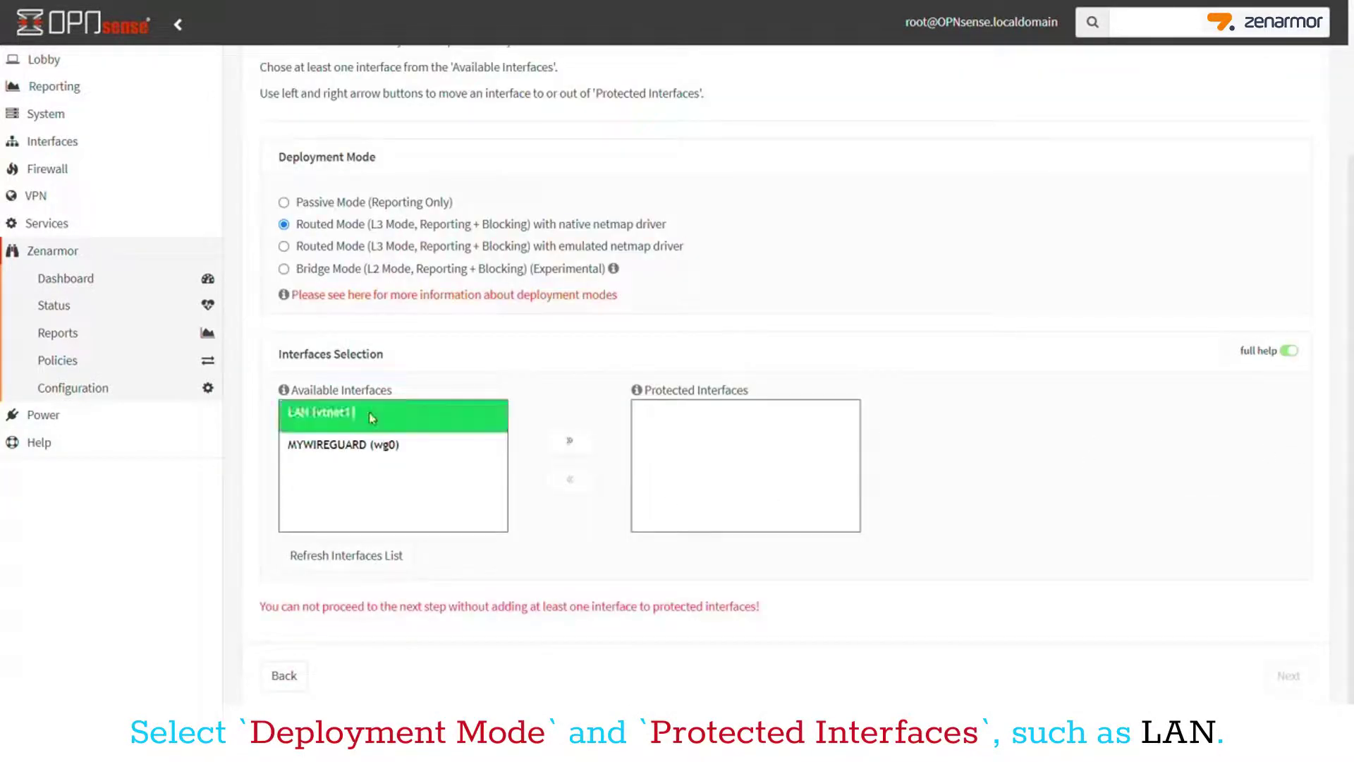
click(567, 442)
click(288, 439)
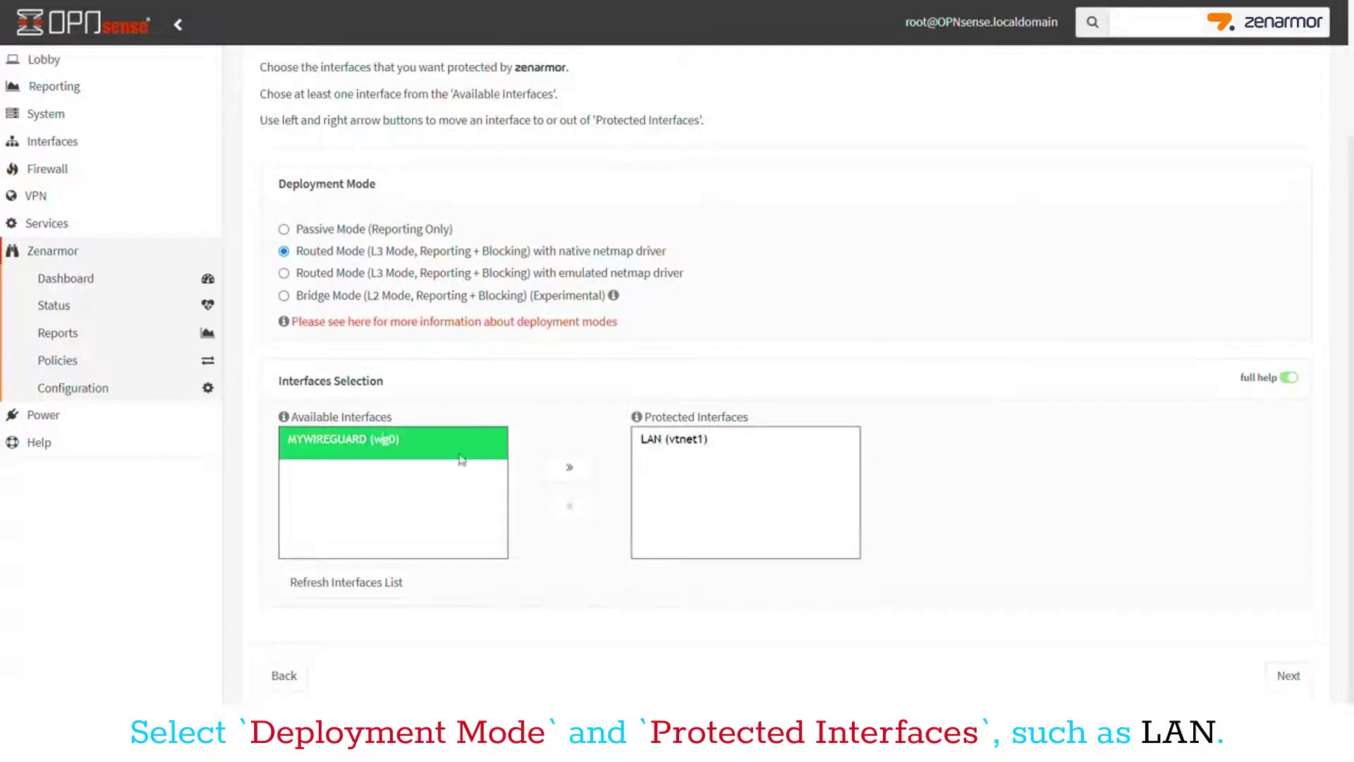
click(569, 467)
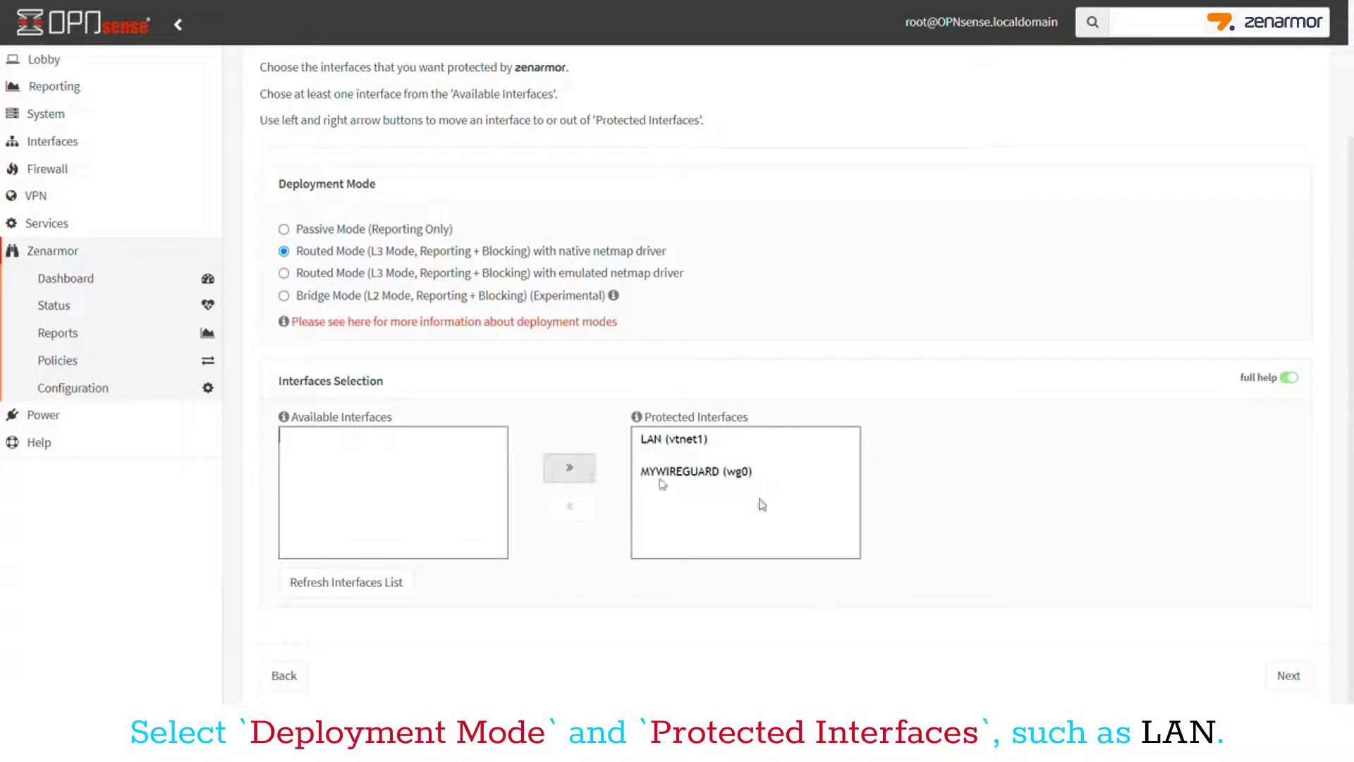
click(1283, 676)
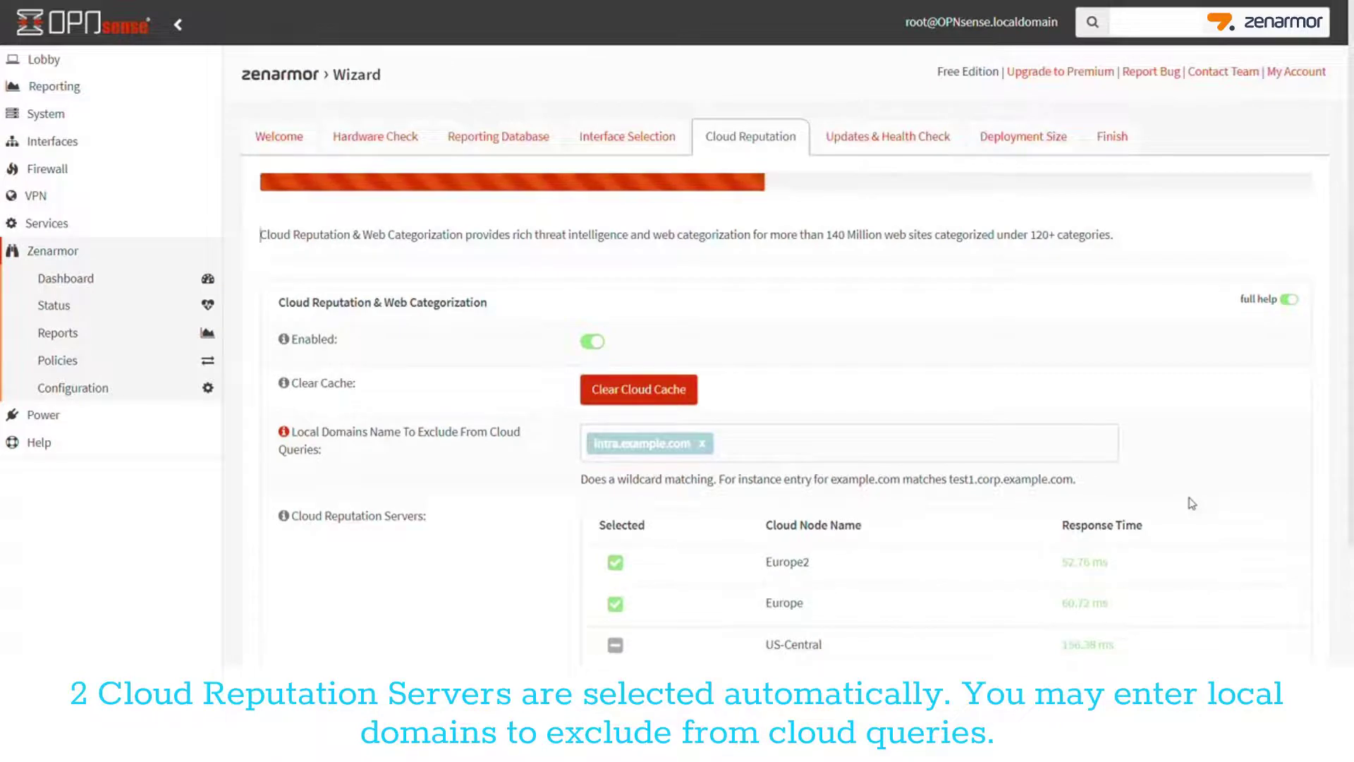
scroll(1192, 503, down, 4)
click(621, 311)
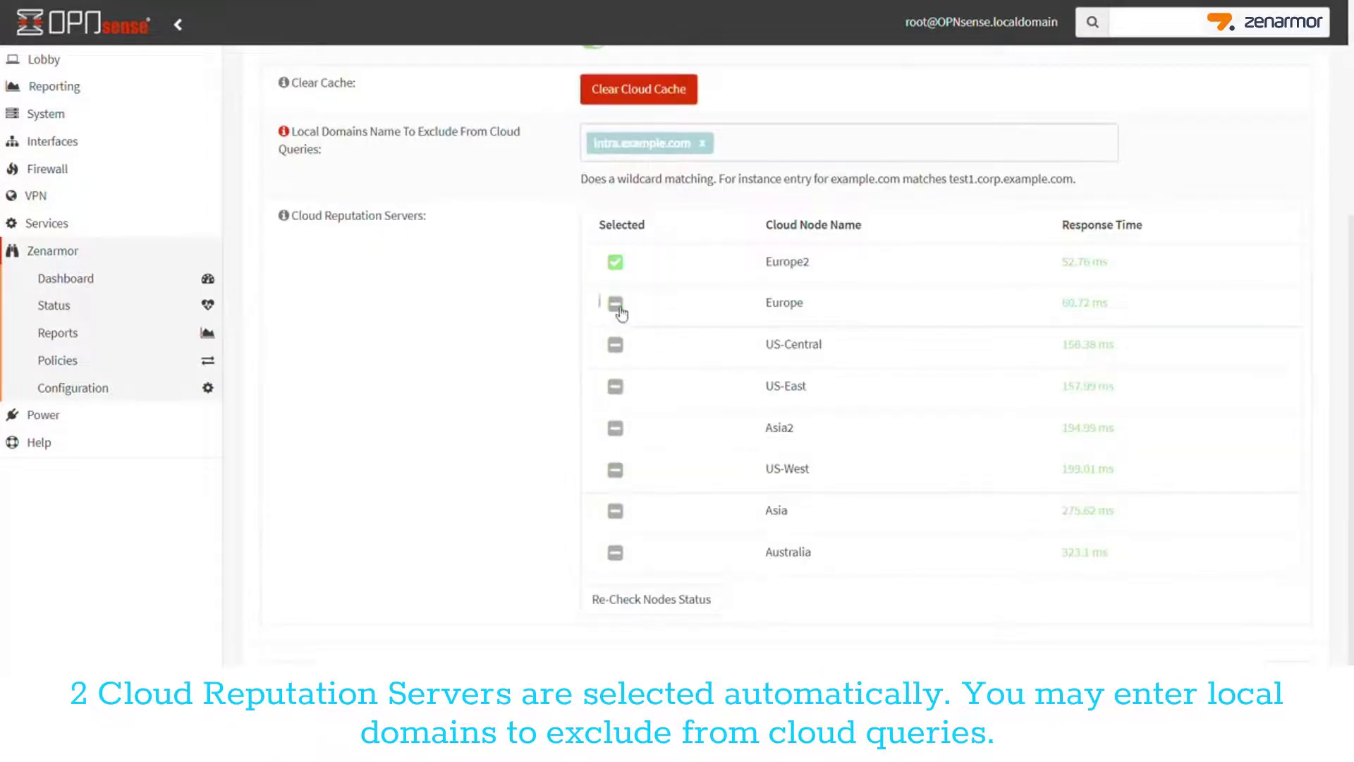
click(619, 349)
click(618, 346)
click(616, 304)
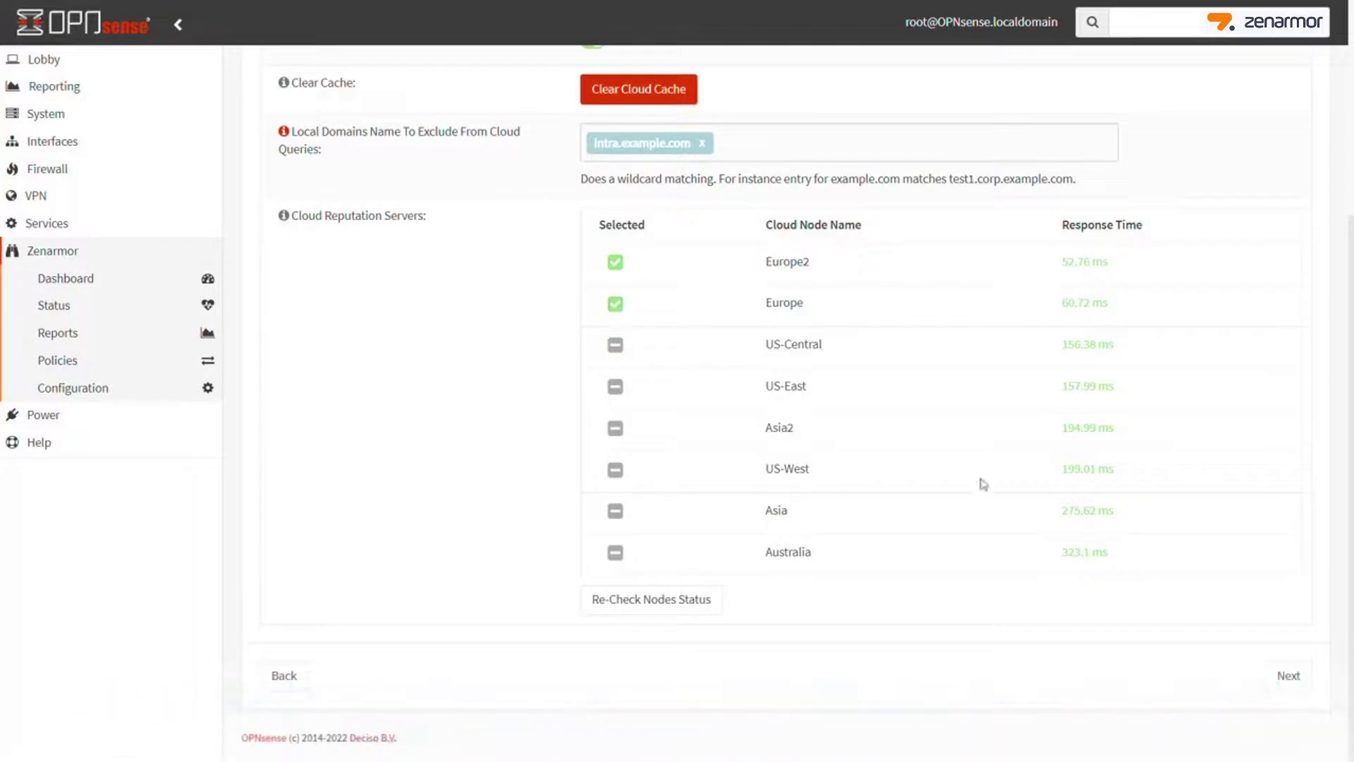
Accept the Europe2 and Europe cloud reputation servers and the default Updates & Health Check settings, continuing to the deployment size.
click(1270, 667)
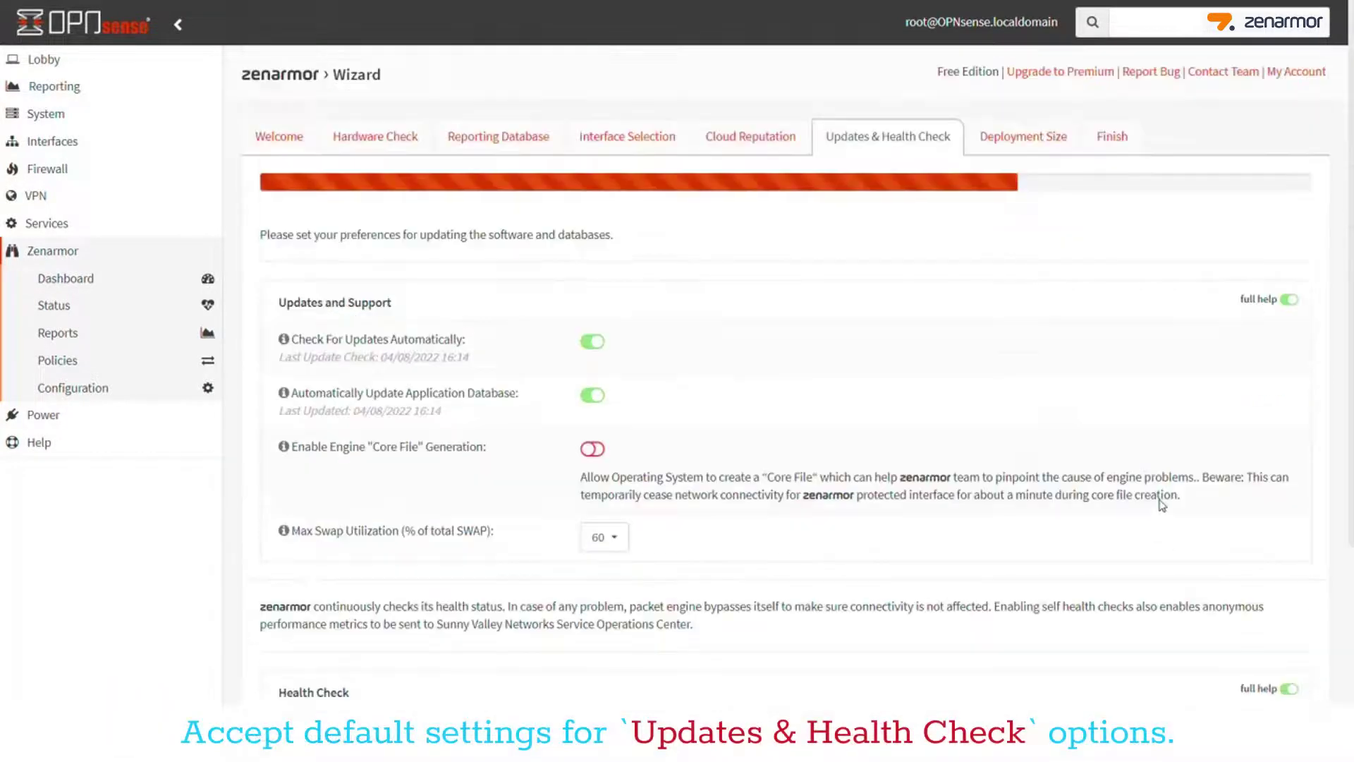
scroll(827, 366, down, 3)
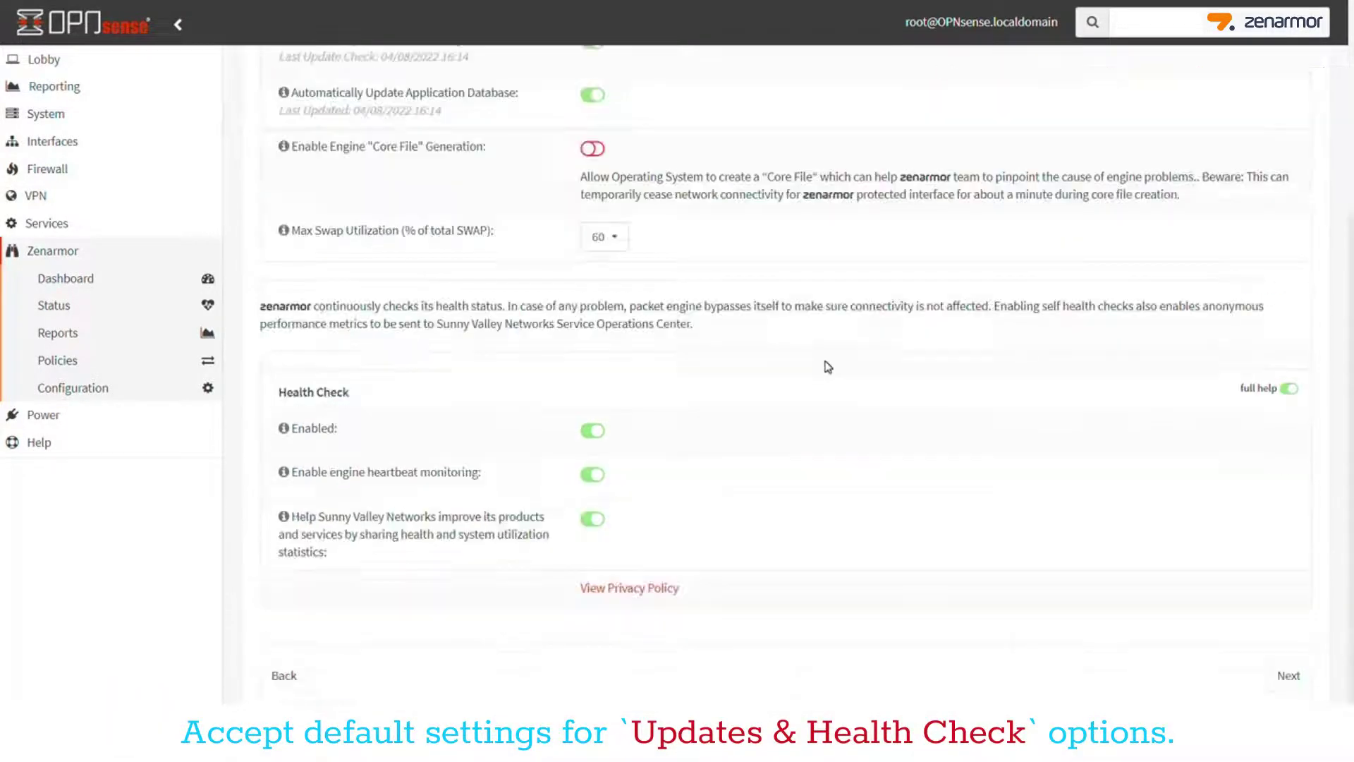
click(1295, 676)
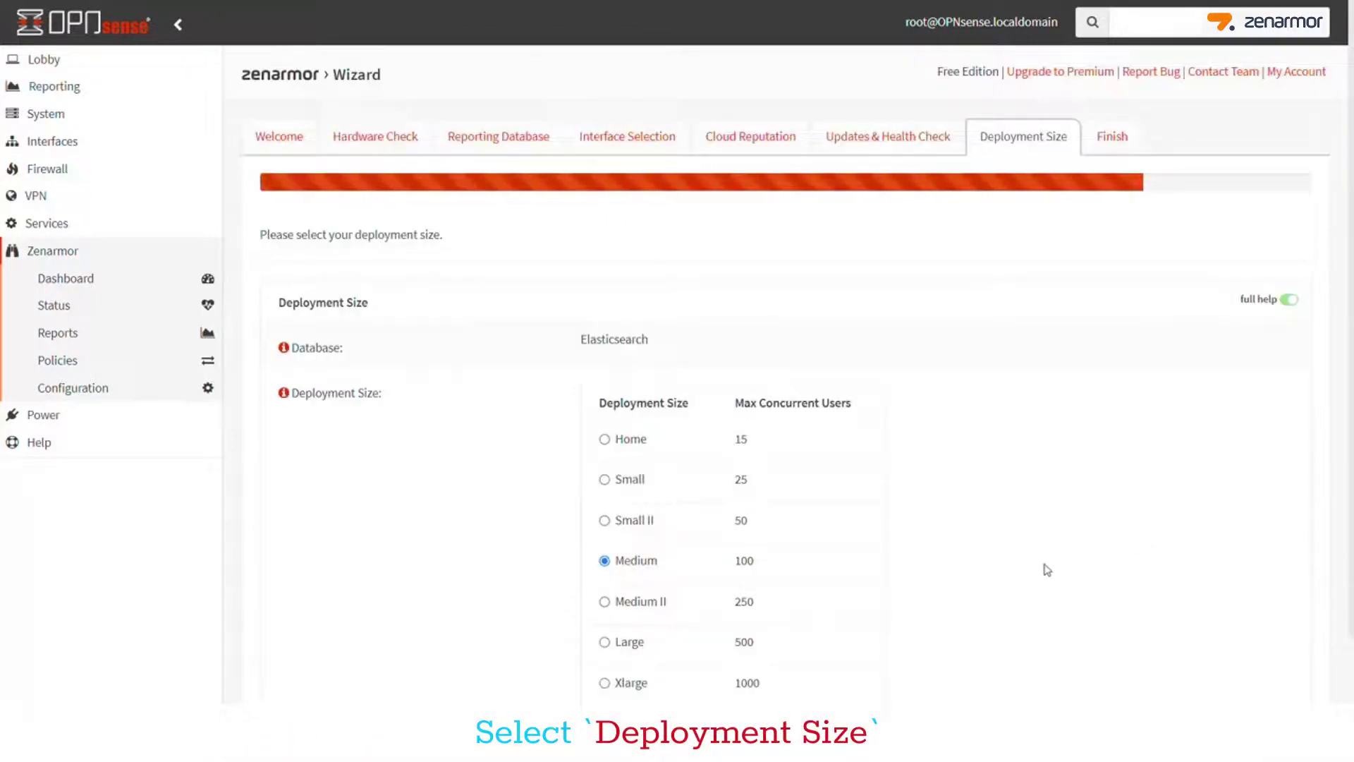
Choose the Medium II deployment size for up to 250 concurrent users and continue to the final wizard page.
click(605, 601)
scroll(1124, 592, down, 2)
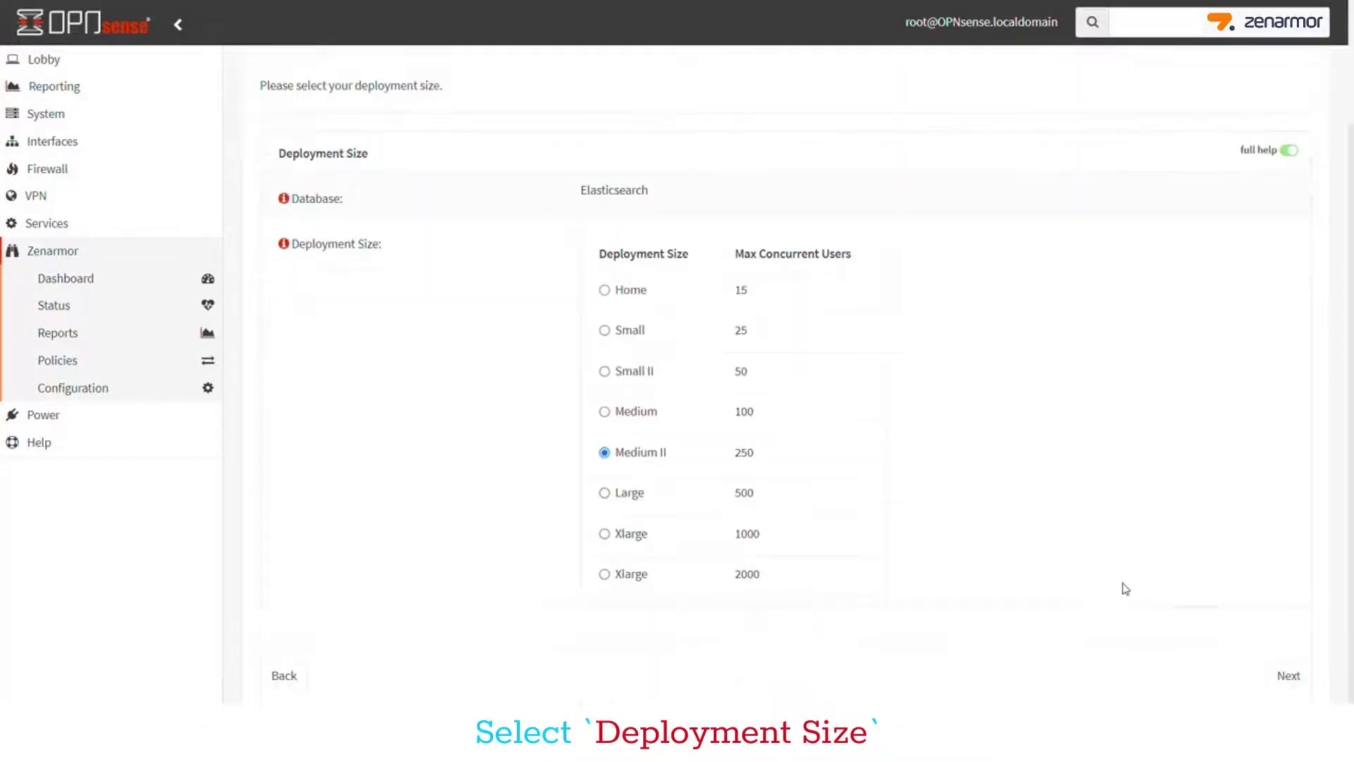
click(1289, 676)
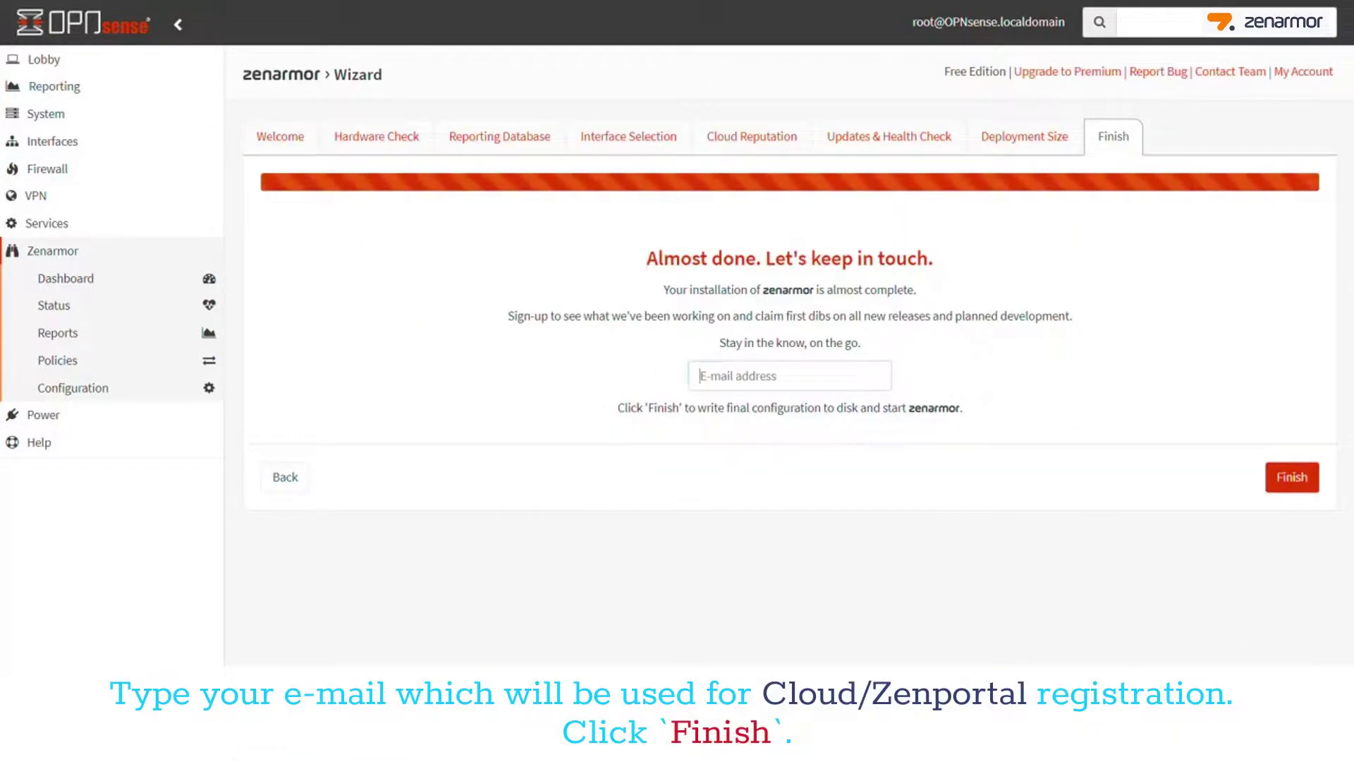
Enter the registration e-mail address, finish the Zenarmor wizard, and refresh the page.
click(787, 375)
text(bey.io)
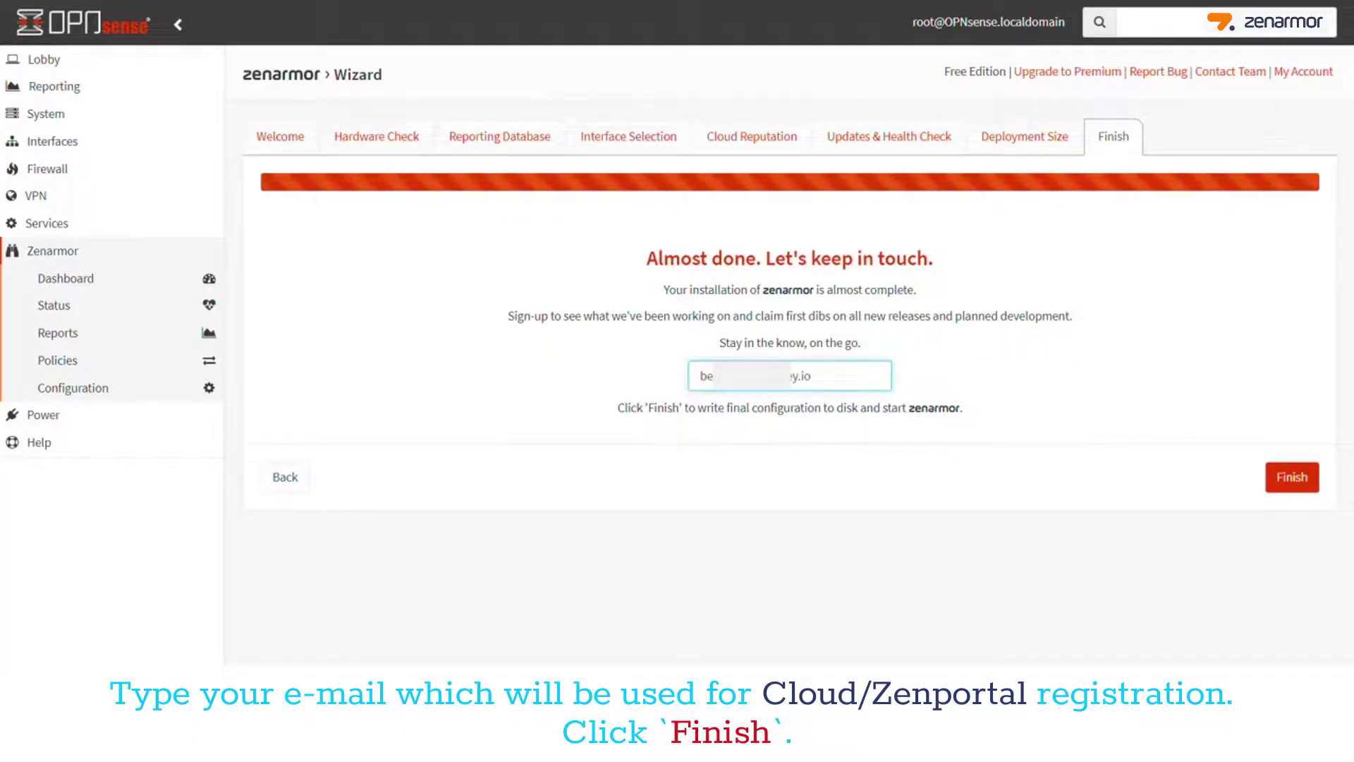
click(1305, 487)
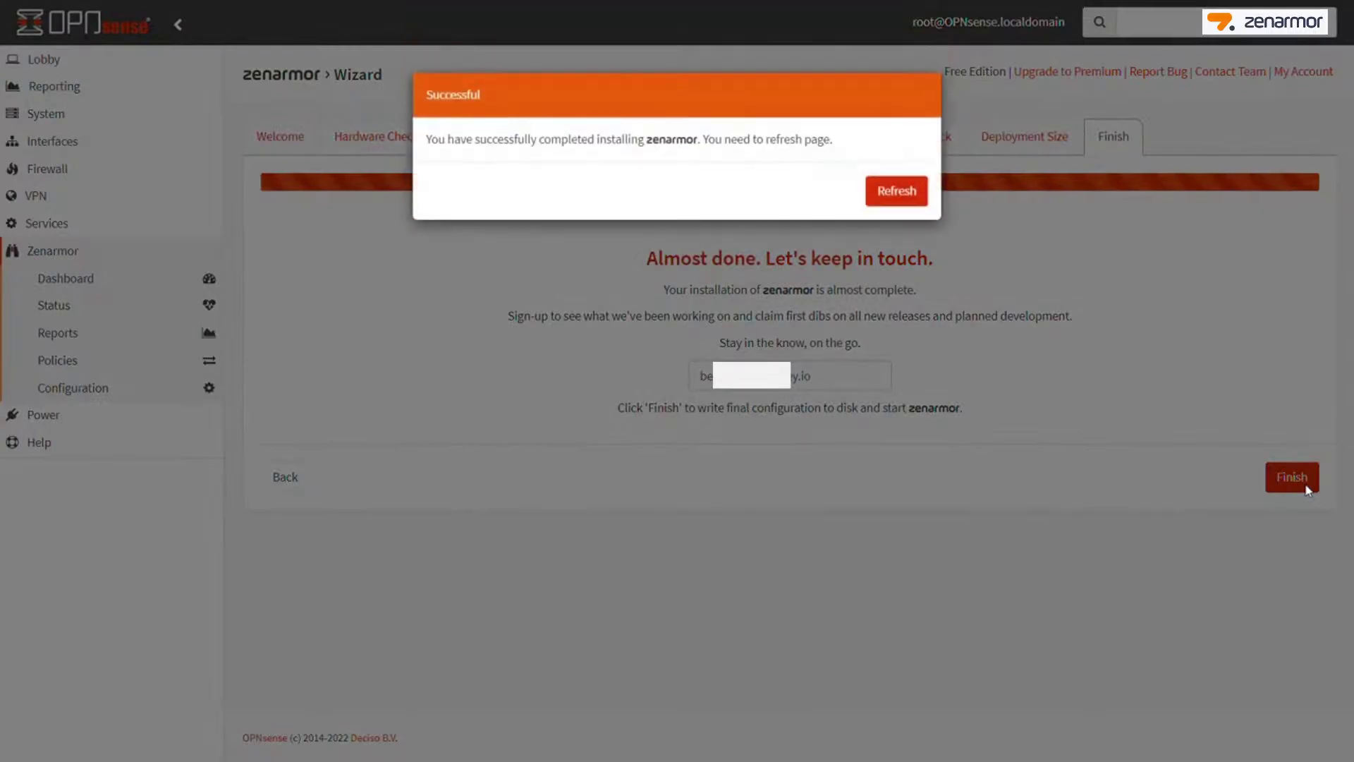
click(906, 189)
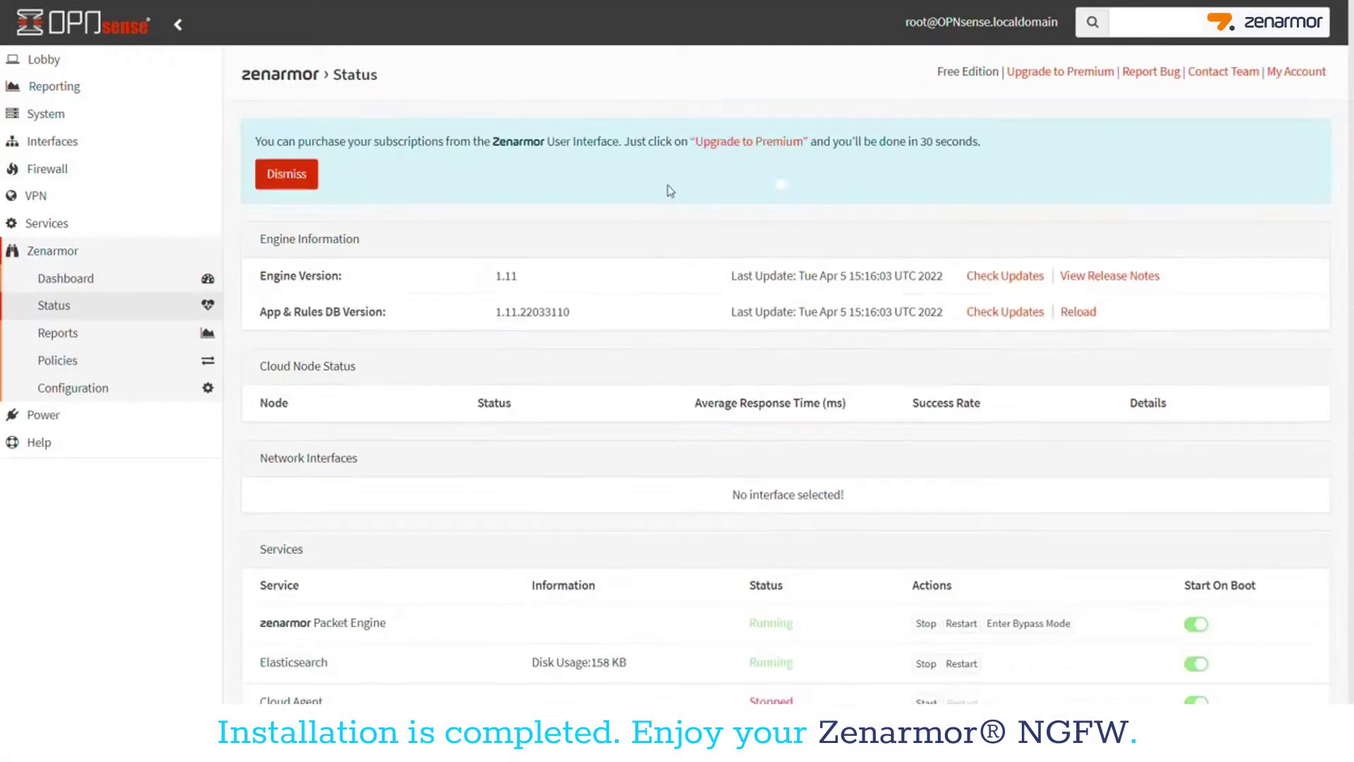
Dismiss the subscription and Cloud Management Console notices on the Zenarmor Status page and review the status details.
click(279, 179)
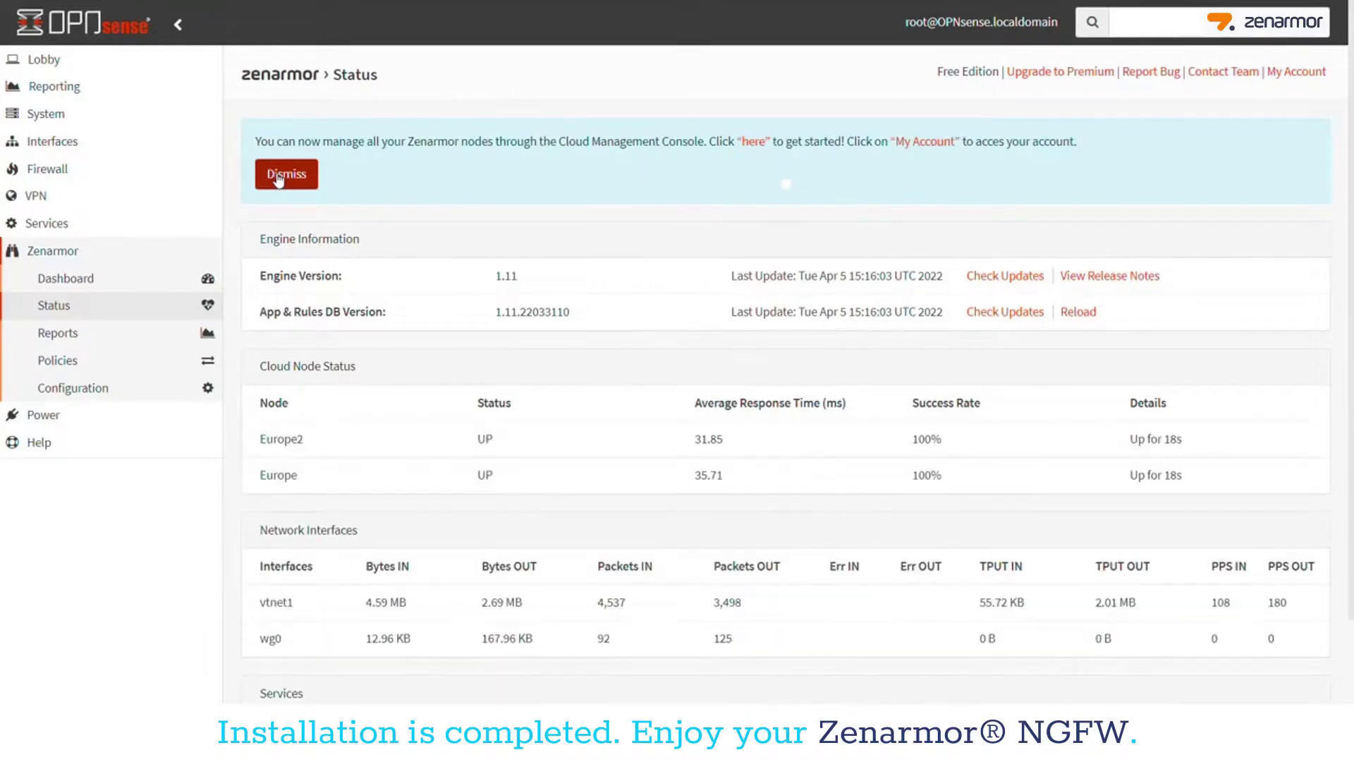
click(278, 179)
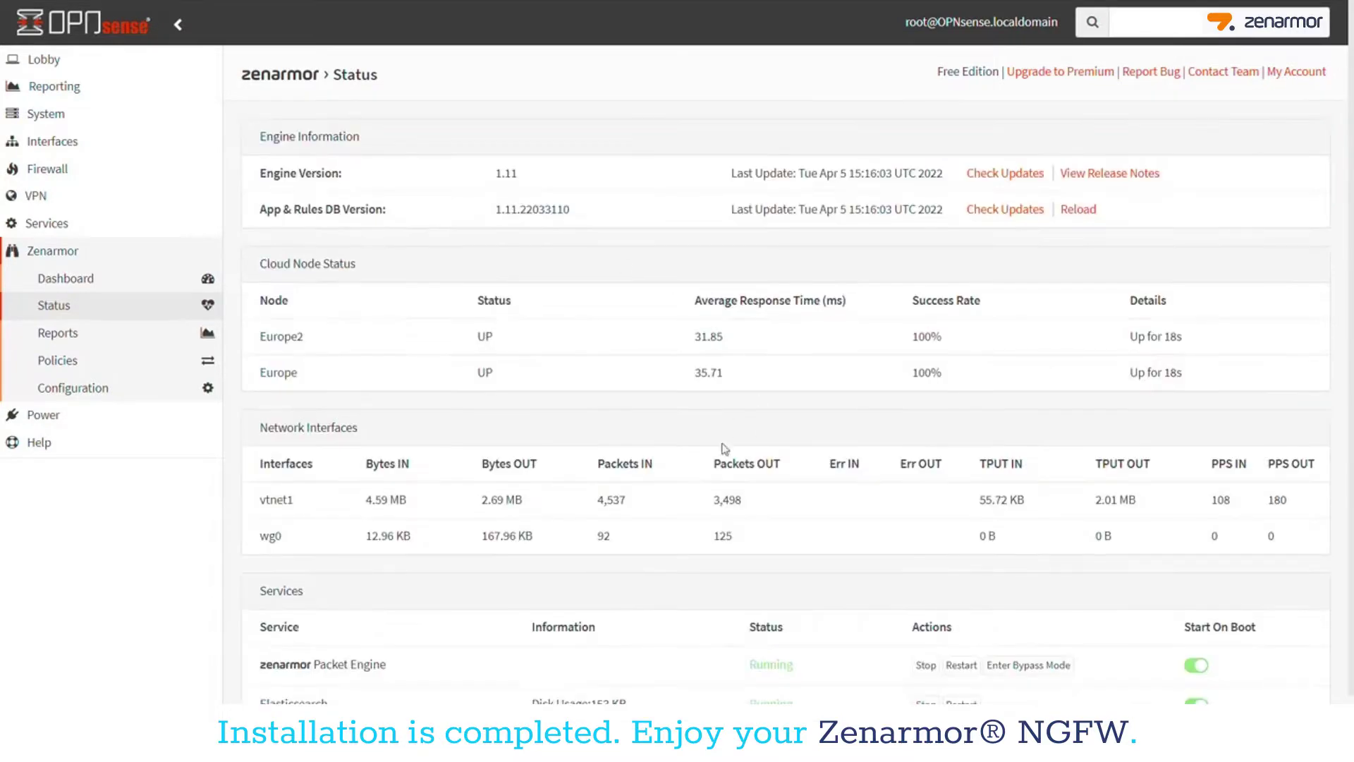
scroll(710, 569, down, 1)
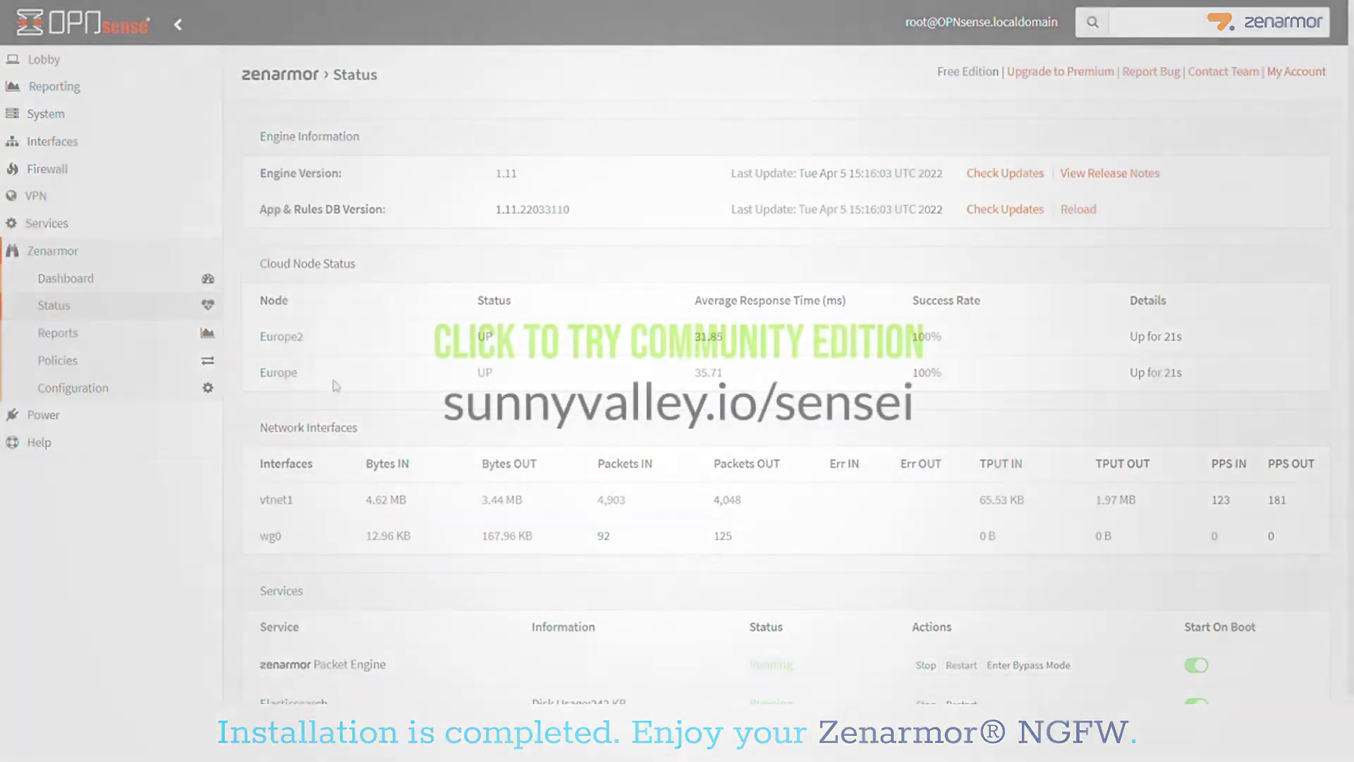